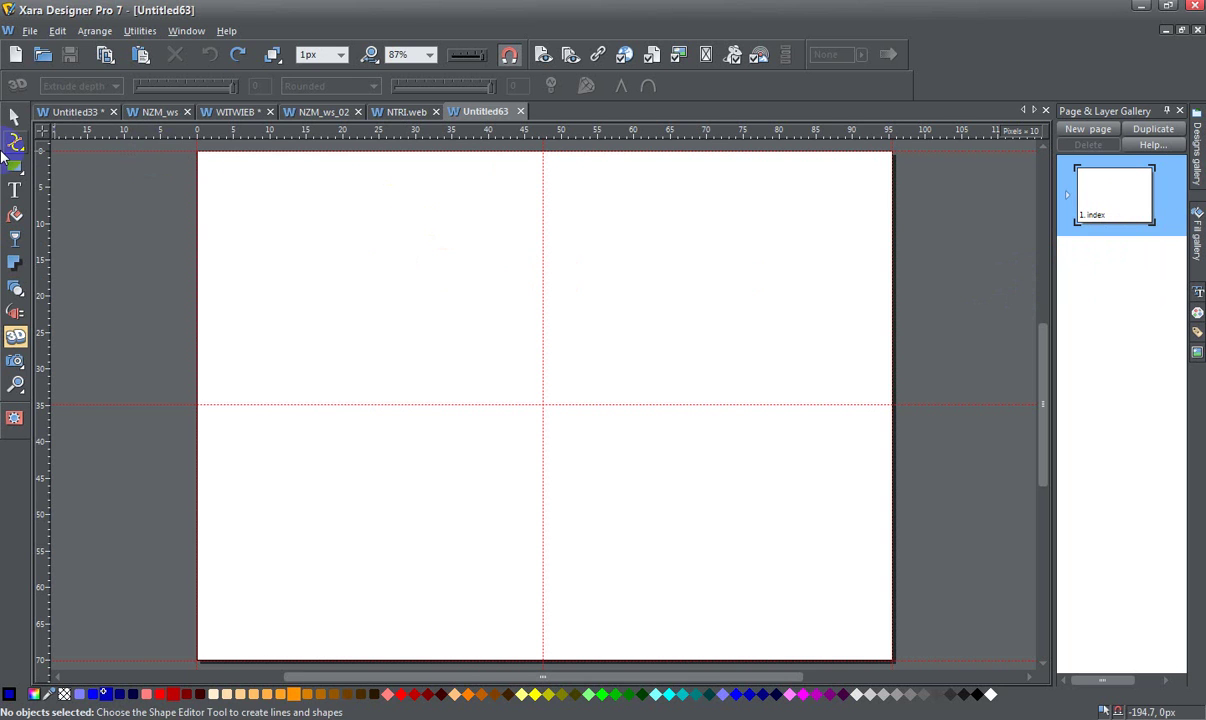
Draw a 100×100px blue square near the page's top-left with its outline width set to None.
{"action": "left_click", "coordinate": [46, 157]}
{"action": "left_click_drag", "start_coordinate": [340, 219], "coordinate": [420, 283]}
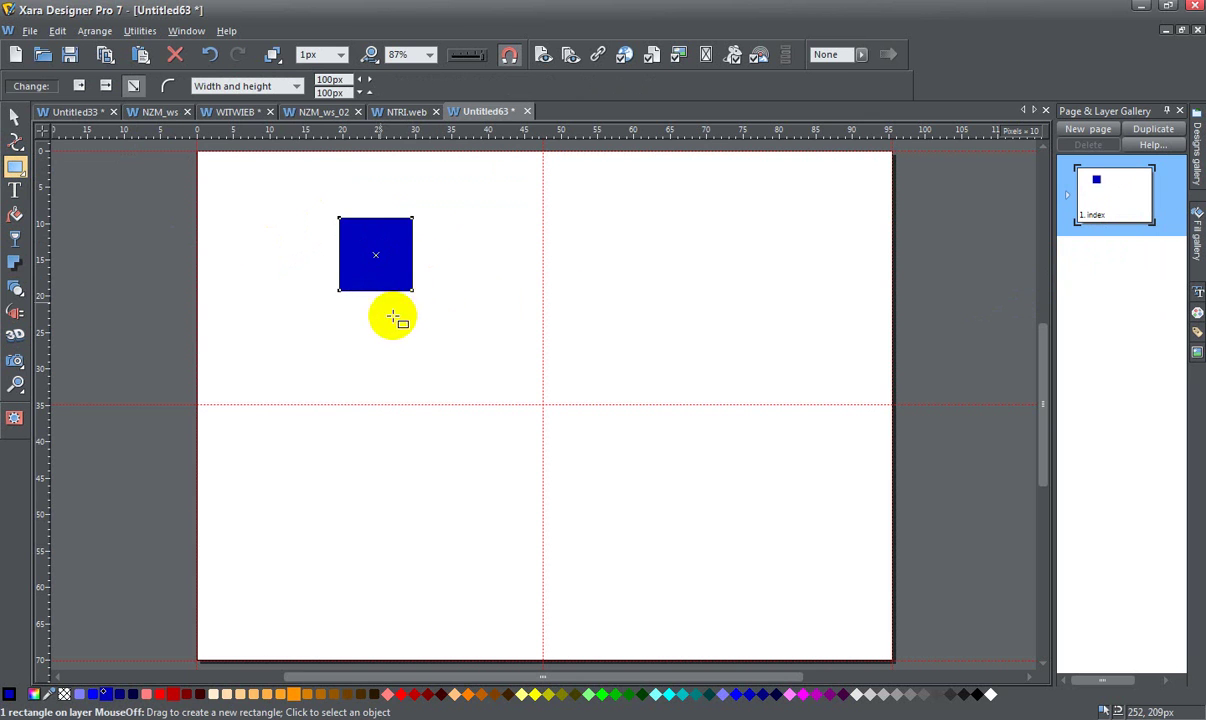
{"action": "left_click", "coordinate": [340, 55]}
{"action": "left_click", "coordinate": [333, 70]}
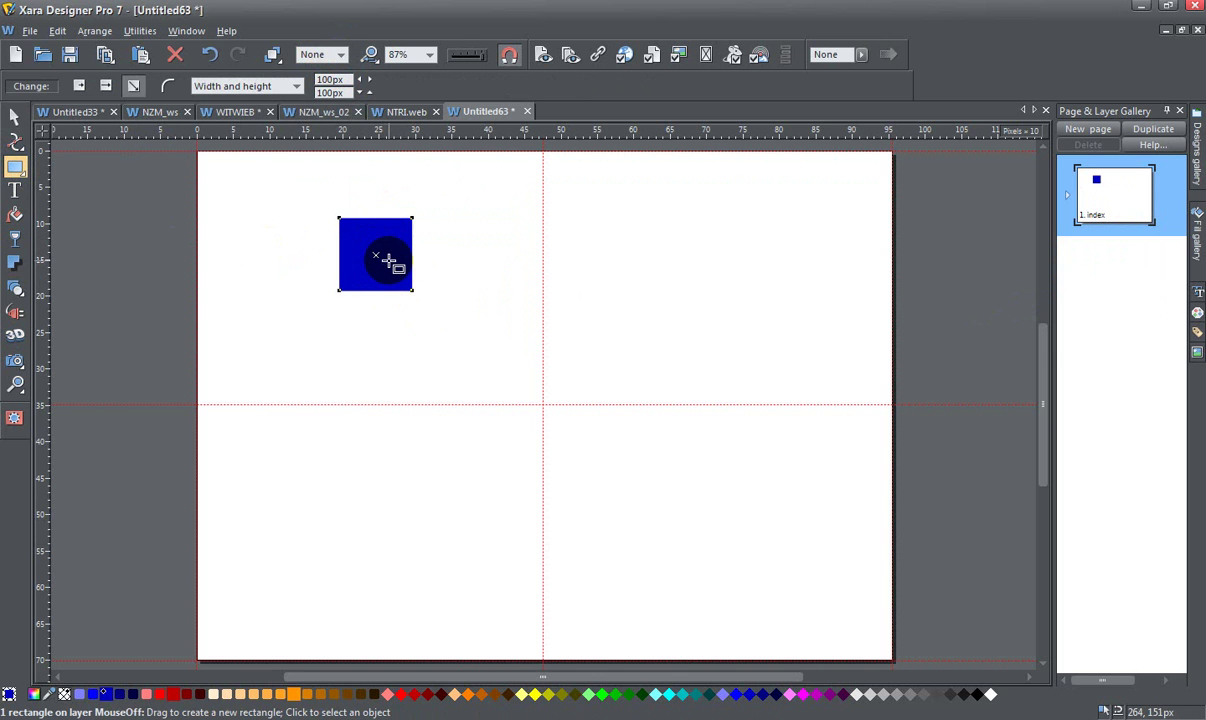
{"action": "left_click", "coordinate": [403, 242]}
Extrude the square to depth 94 and rotate the cube to show its top and side faces.
{"action": "left_click", "coordinate": [17, 338]}
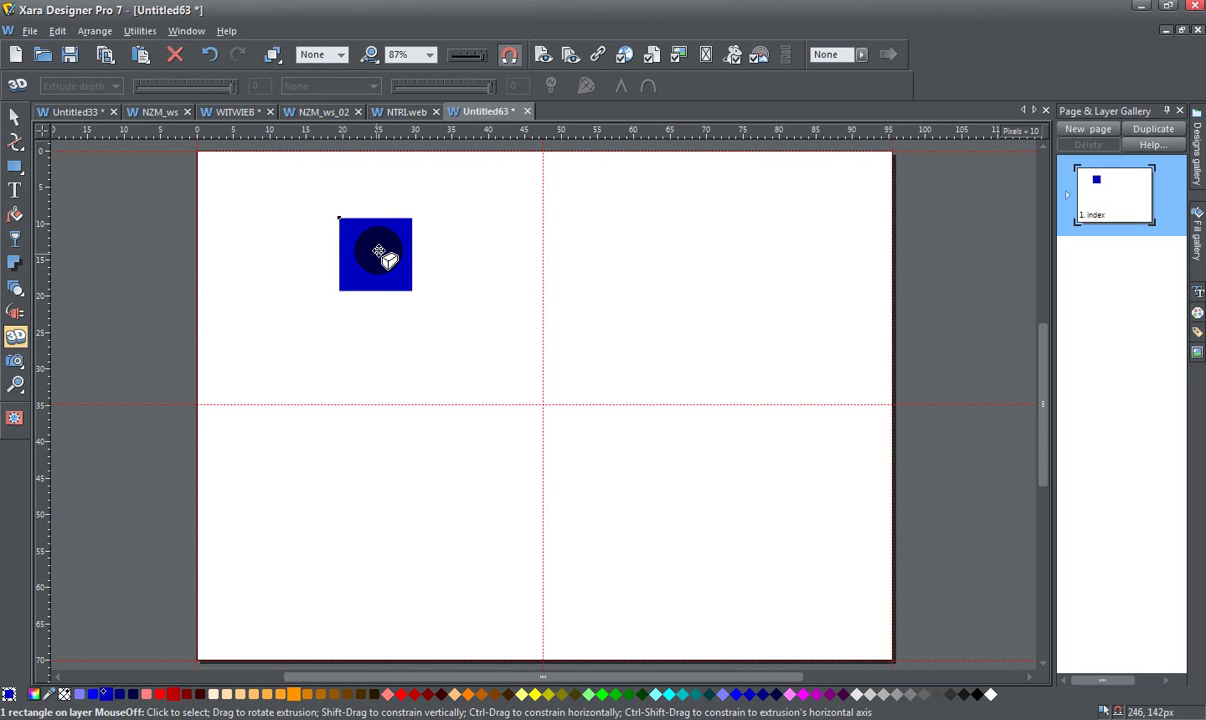
{"action": "left_click", "coordinate": [387, 257]}
{"action": "left_click_drag", "start_coordinate": [387, 257], "coordinate": [346, 256]}
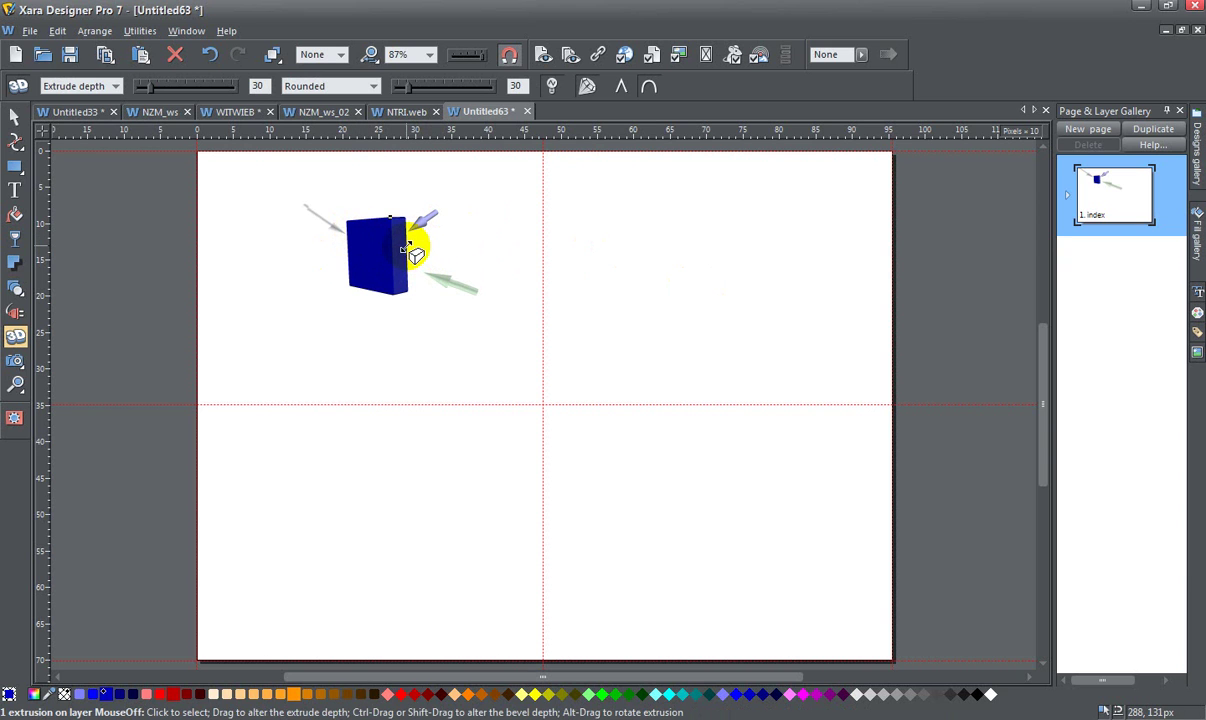
{"action": "left_click_drag", "start_coordinate": [406, 247], "coordinate": [463, 250]}
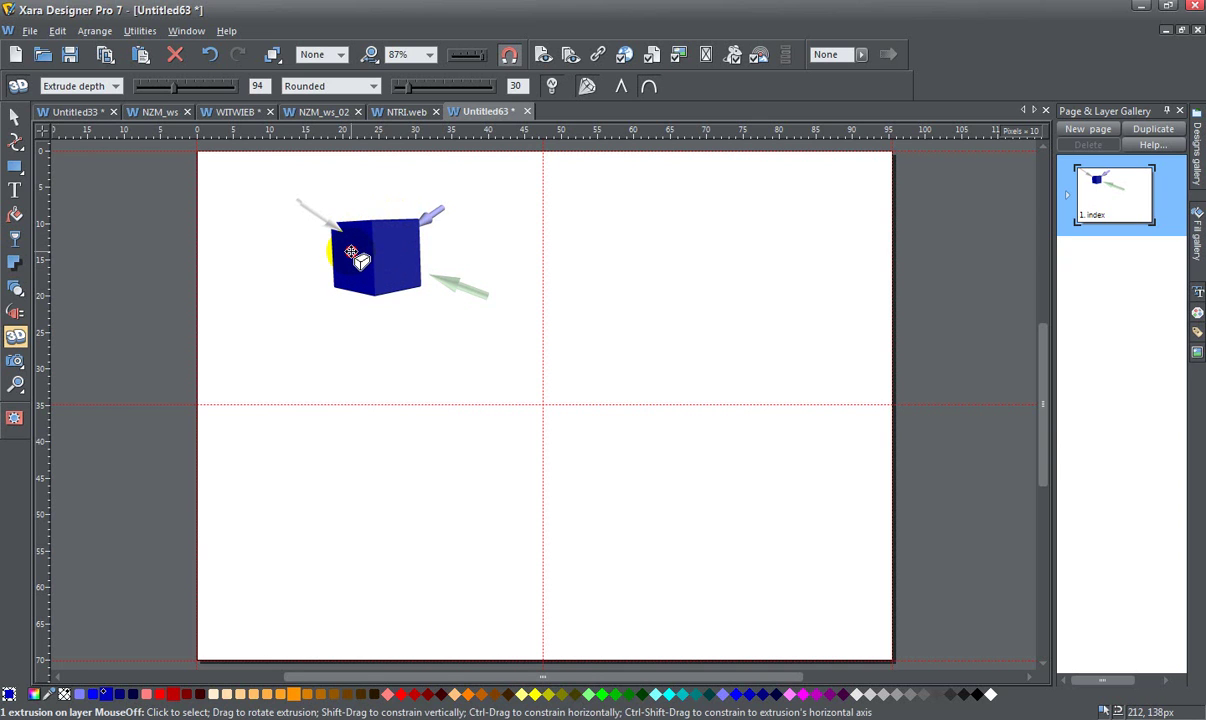
{"action": "left_click_drag", "start_coordinate": [351, 252], "coordinate": [431, 180]}
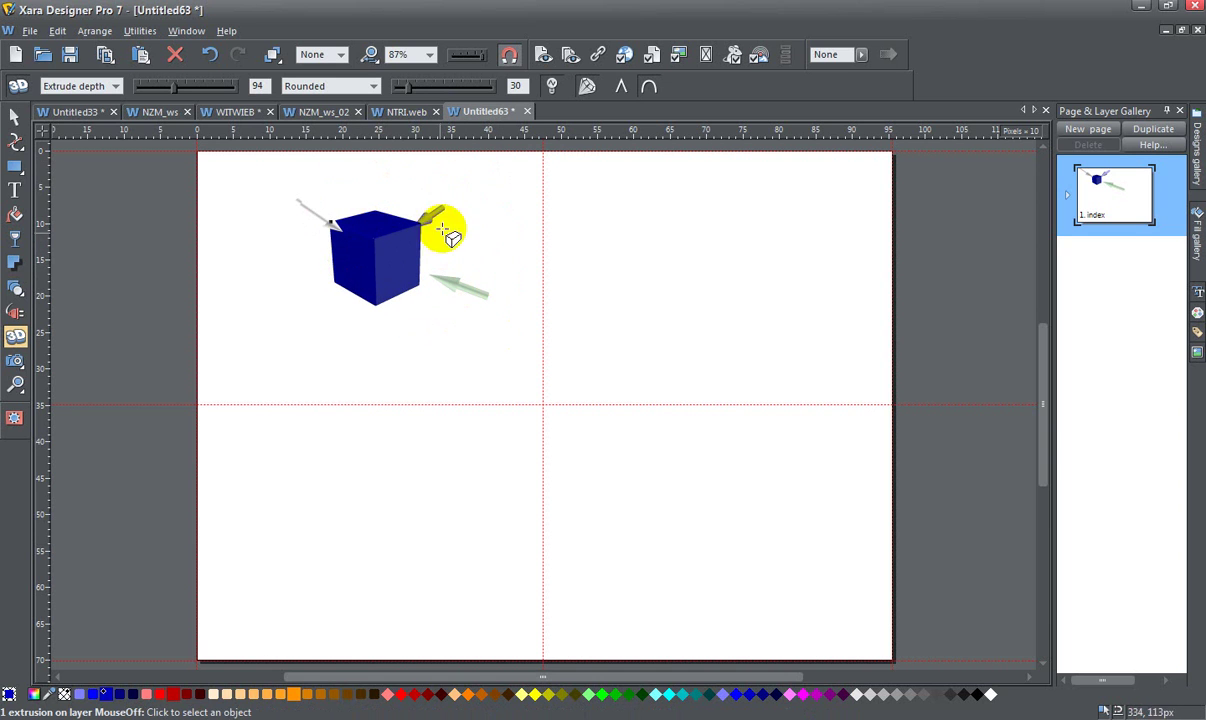
Drag the cube's light handles so light comes from above and the right, brightening the top face.
{"action": "left_click_drag", "start_coordinate": [452, 232], "coordinate": [430, 207]}
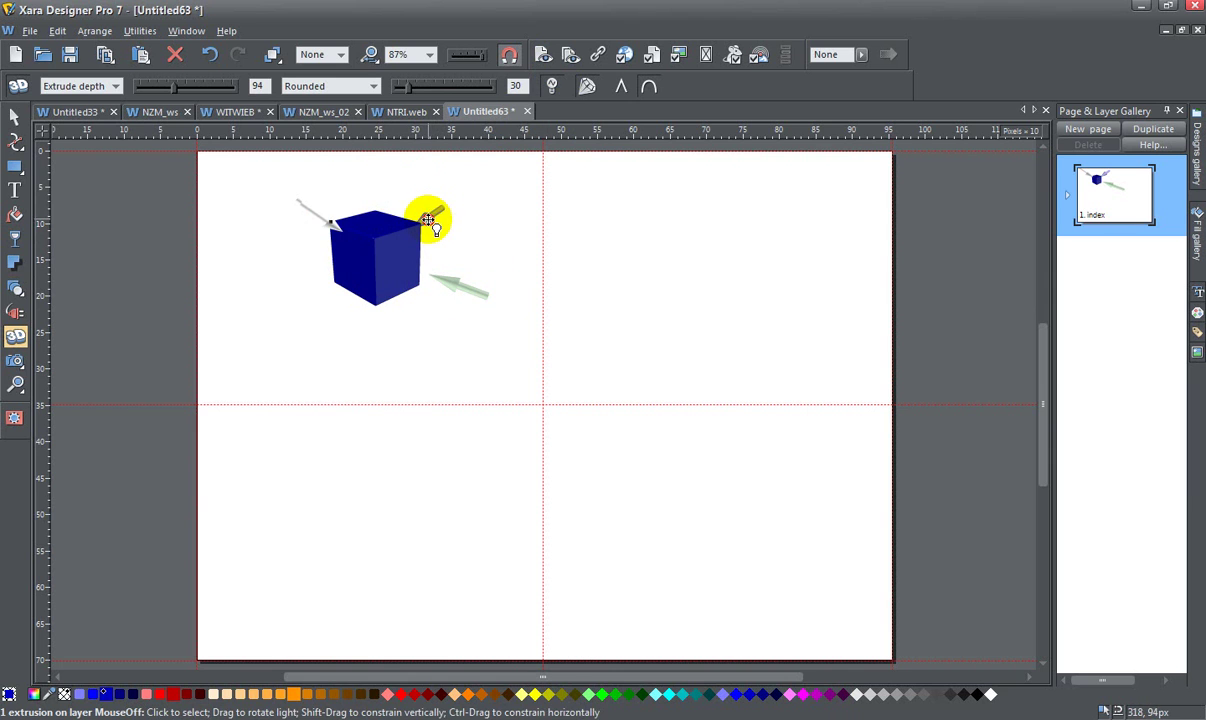
{"action": "left_click_drag", "start_coordinate": [428, 219], "coordinate": [396, 182]}
{"action": "mouse_move", "coordinate": [317, 209]}
{"action": "left_mouse_down"}
{"action": "mouse_move", "coordinate": [304, 216]}
{"action": "mouse_move", "coordinate": [317, 235]}
{"action": "mouse_move", "coordinate": [315, 222]}
{"action": "left_mouse_up"}
{"action": "left_click_drag", "start_coordinate": [452, 280], "coordinate": [410, 222]}
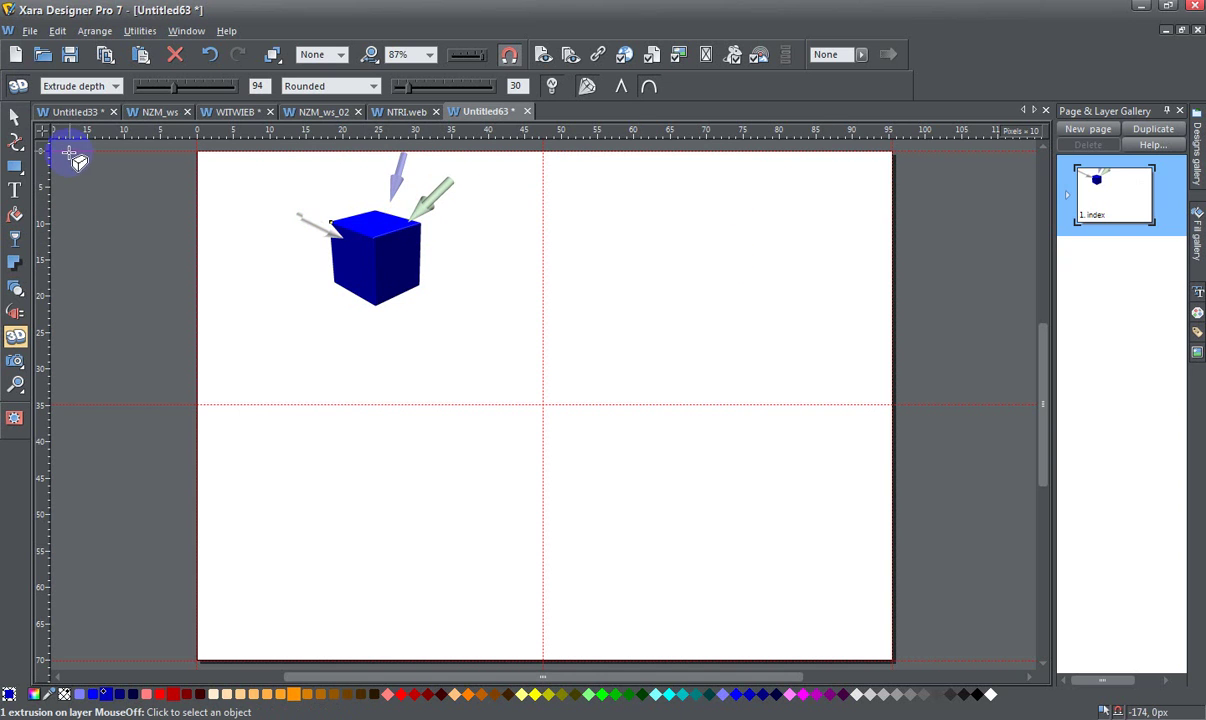
Hide the light arrows and scale the cube up to roughly 219 × 226 px.
{"action": "left_click", "coordinate": [553, 86]}
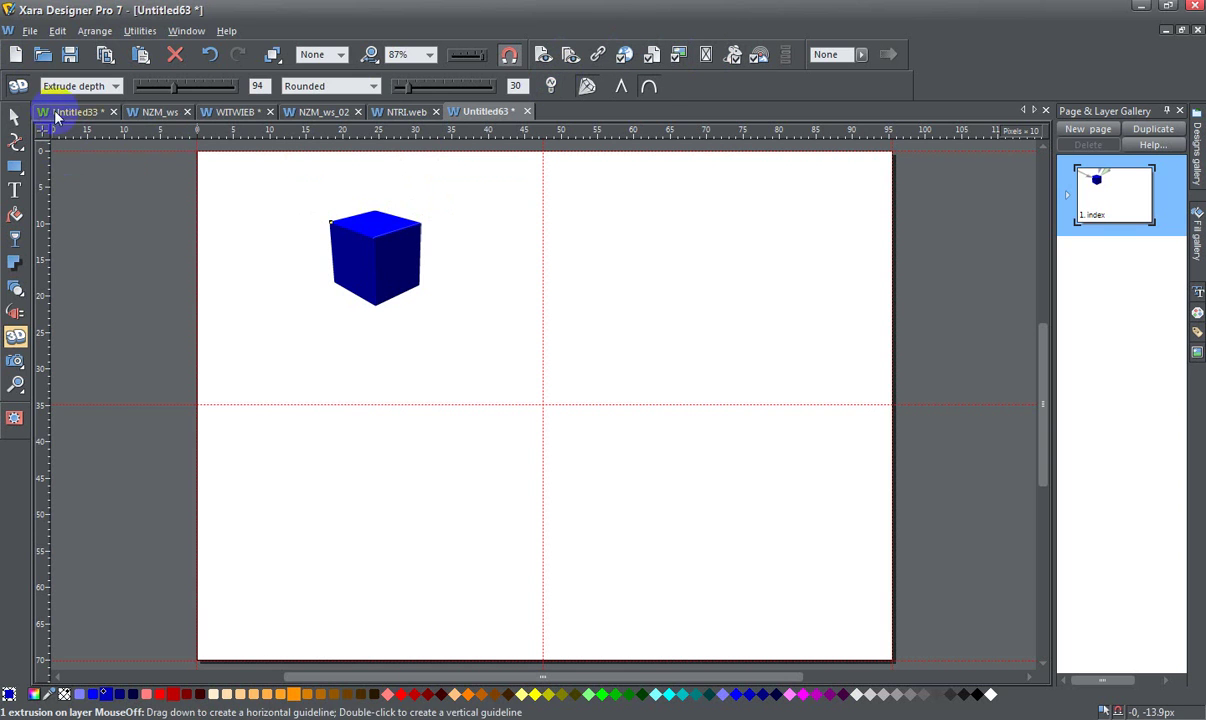
{"action": "left_click", "coordinate": [14, 117]}
{"action": "left_click_drag", "start_coordinate": [316, 318], "coordinate": [254, 380]}
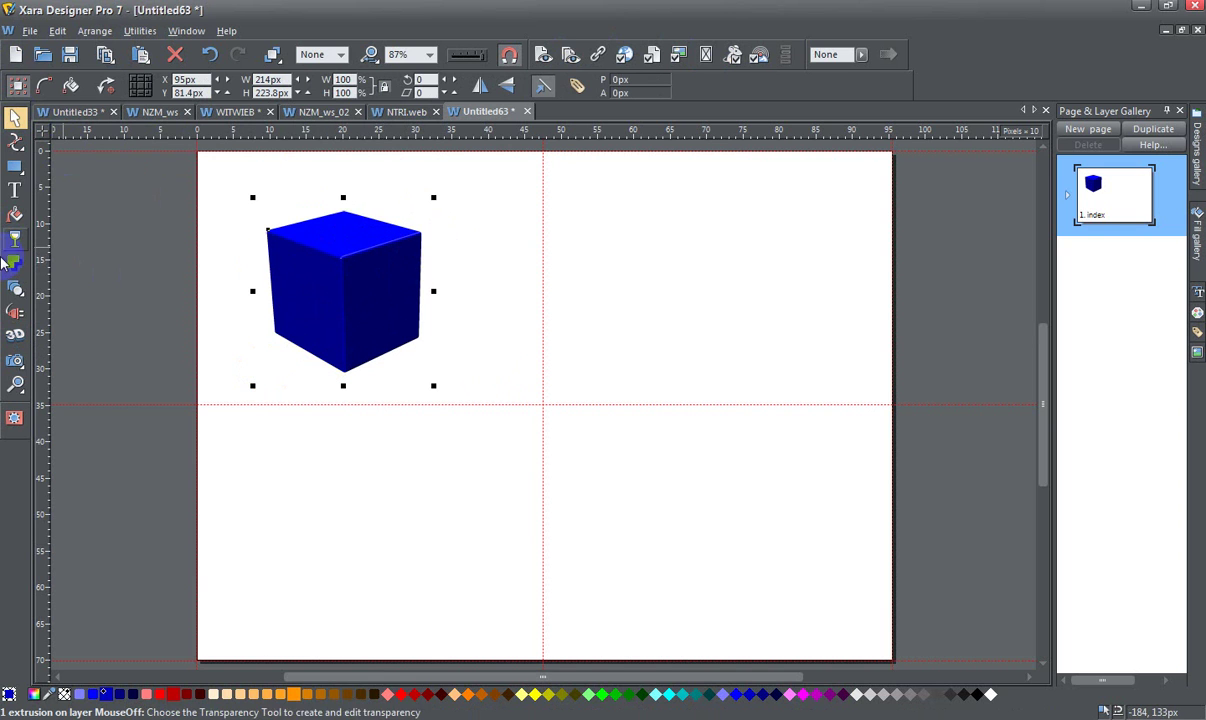
Set the cube's bevel type to None so its edges stay sharp.
{"action": "left_click", "coordinate": [15, 335]}
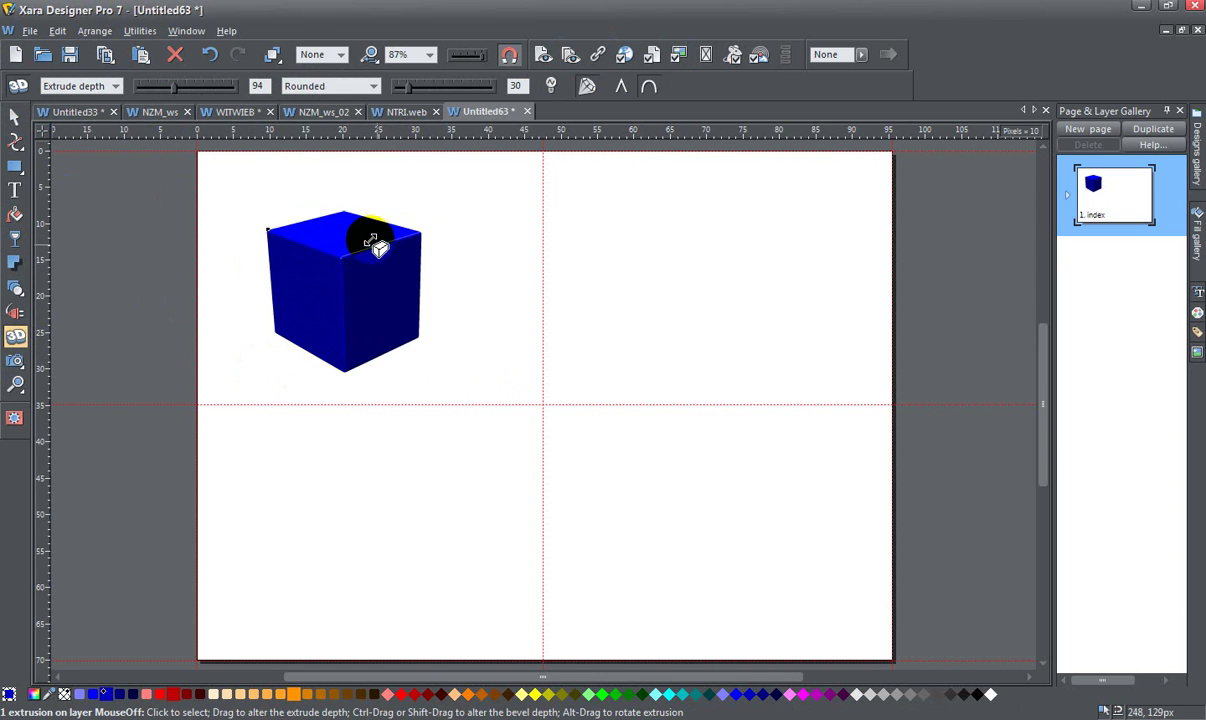
{"action": "mouse_move", "coordinate": [408, 88]}
{"action": "left_mouse_down"}
{"action": "mouse_move", "coordinate": [470, 90]}
{"action": "mouse_move", "coordinate": [404, 97]}
{"action": "left_mouse_up"}
{"action": "left_click", "coordinate": [352, 86]}
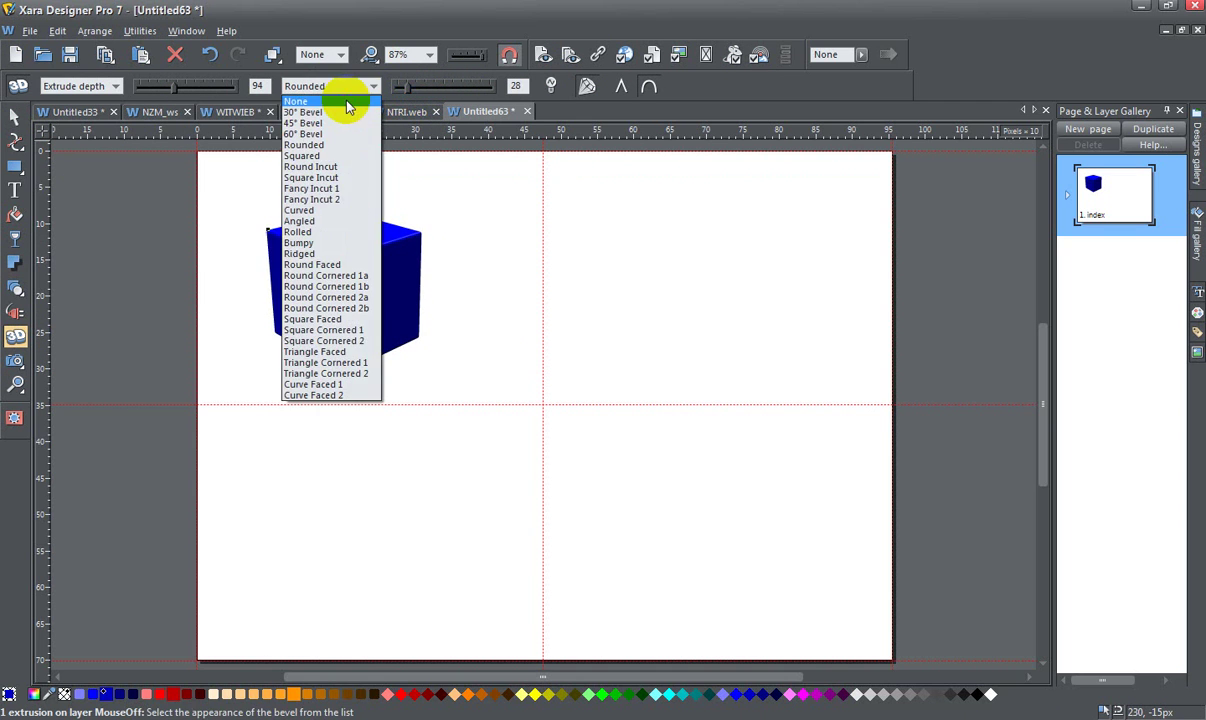
{"action": "left_click", "coordinate": [346, 102]}
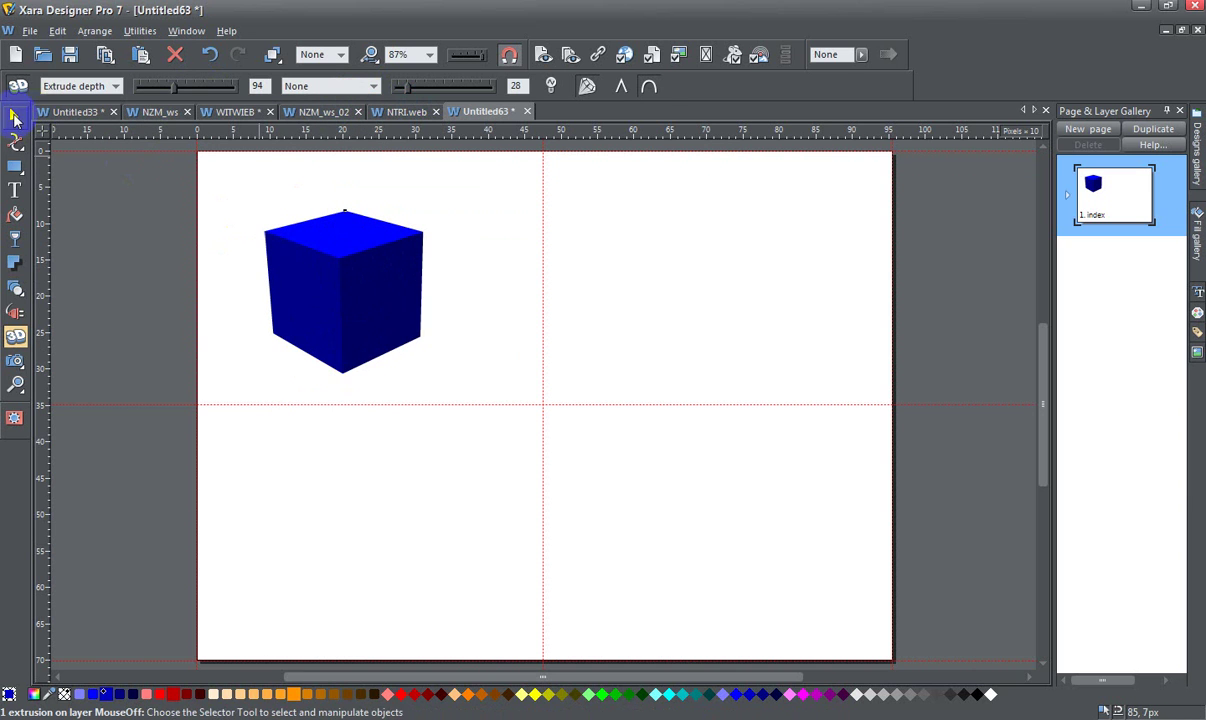
{"action": "left_click", "coordinate": [15, 118]}
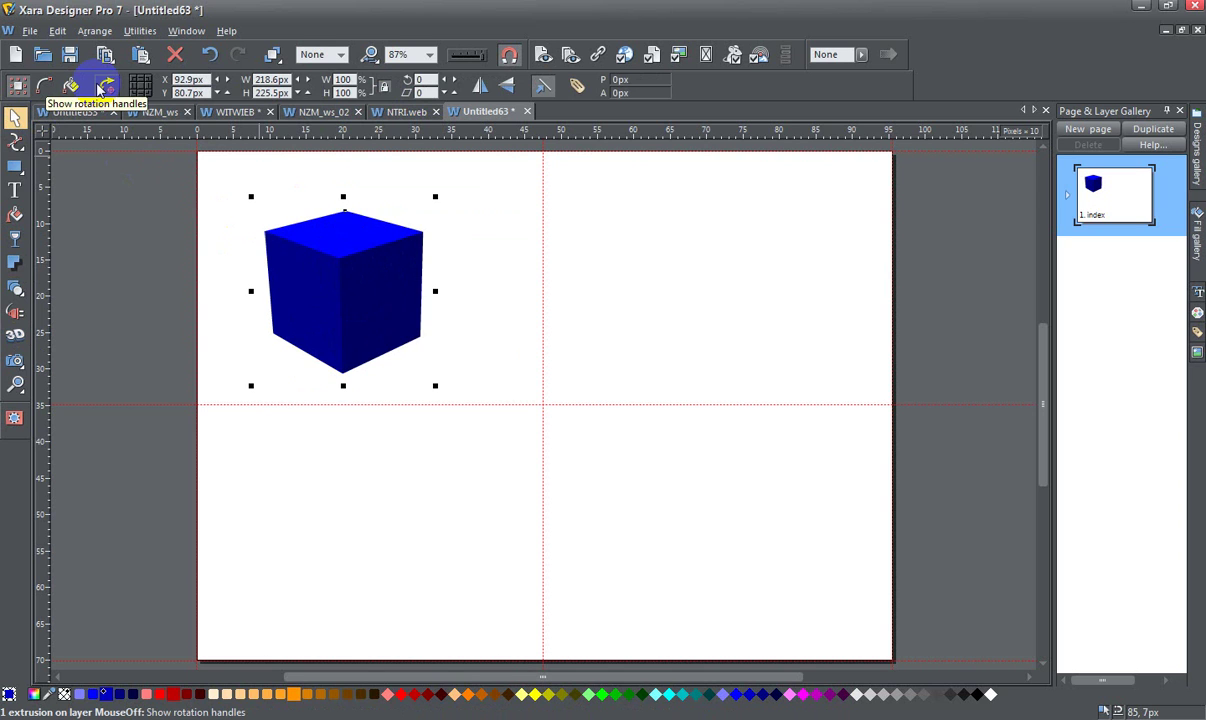
Turn on the page grid with Window > Show Grid and open Utilities > Options.
{"action": "left_click", "coordinate": [207, 35]}
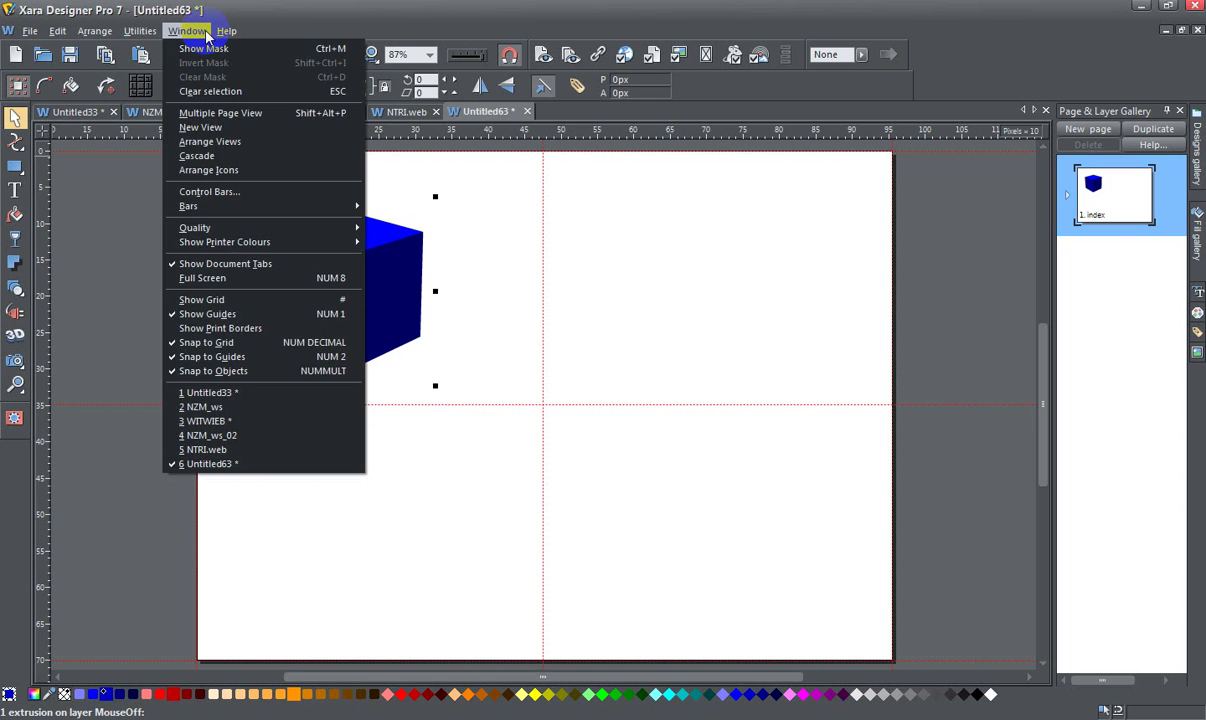
{"action": "left_click", "coordinate": [205, 300]}
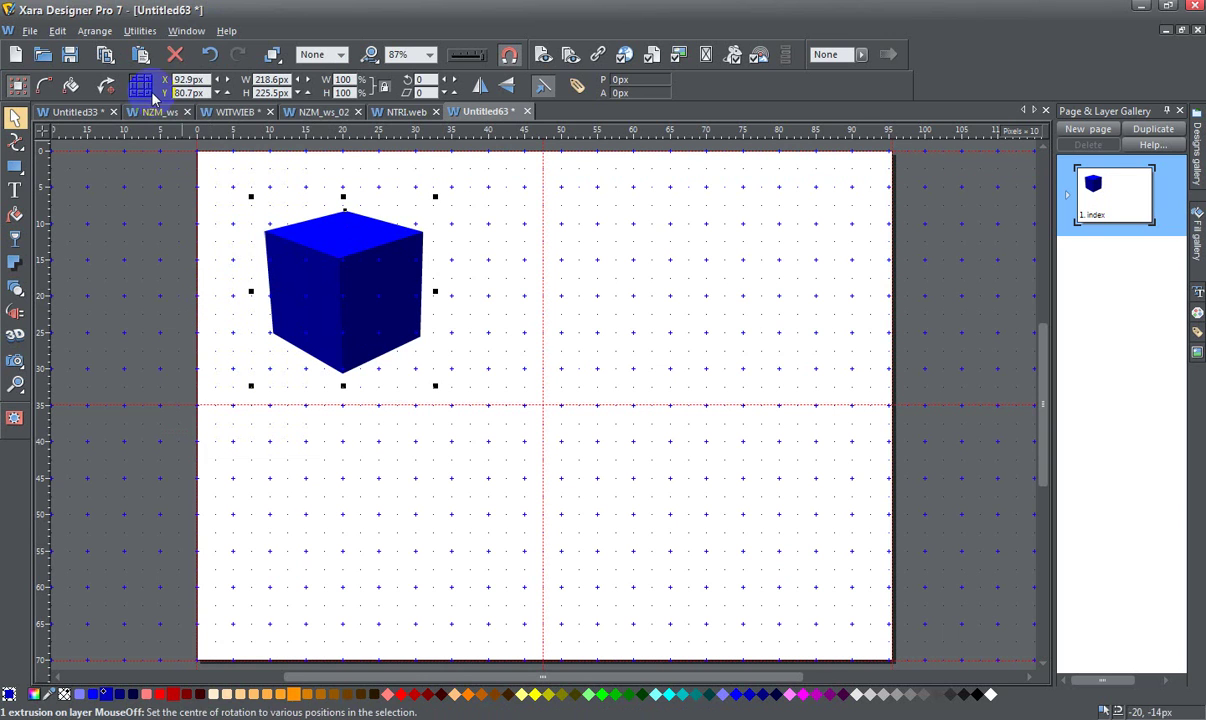
{"action": "left_click", "coordinate": [140, 31]}
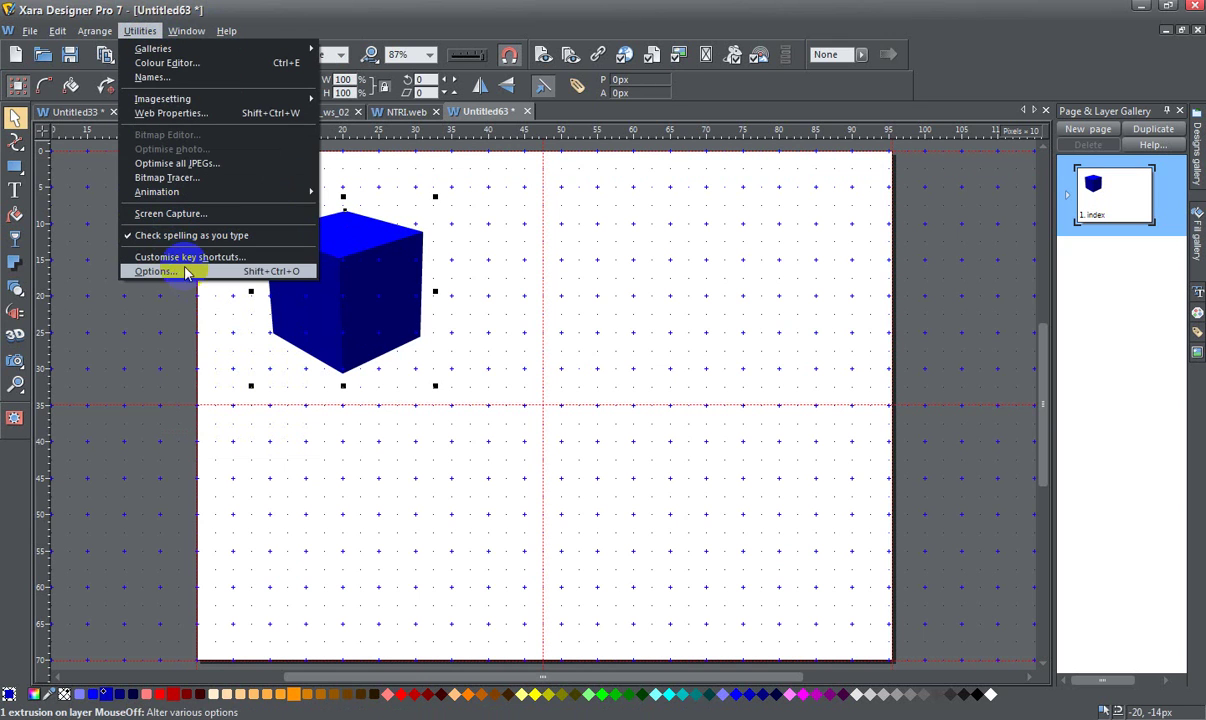
Set the grid type to Isometric under Grid and Ruler, then apply and confirm.
{"action": "left_click", "coordinate": [155, 271]}
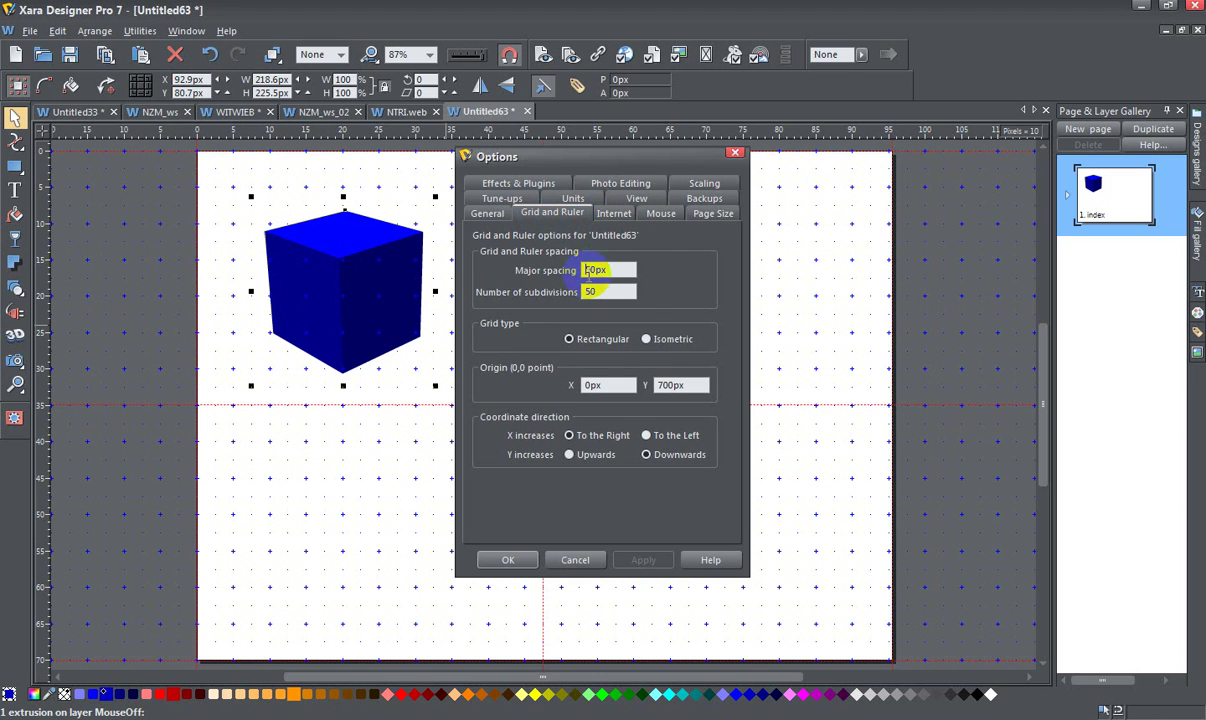
{"action": "left_click", "coordinate": [649, 341]}
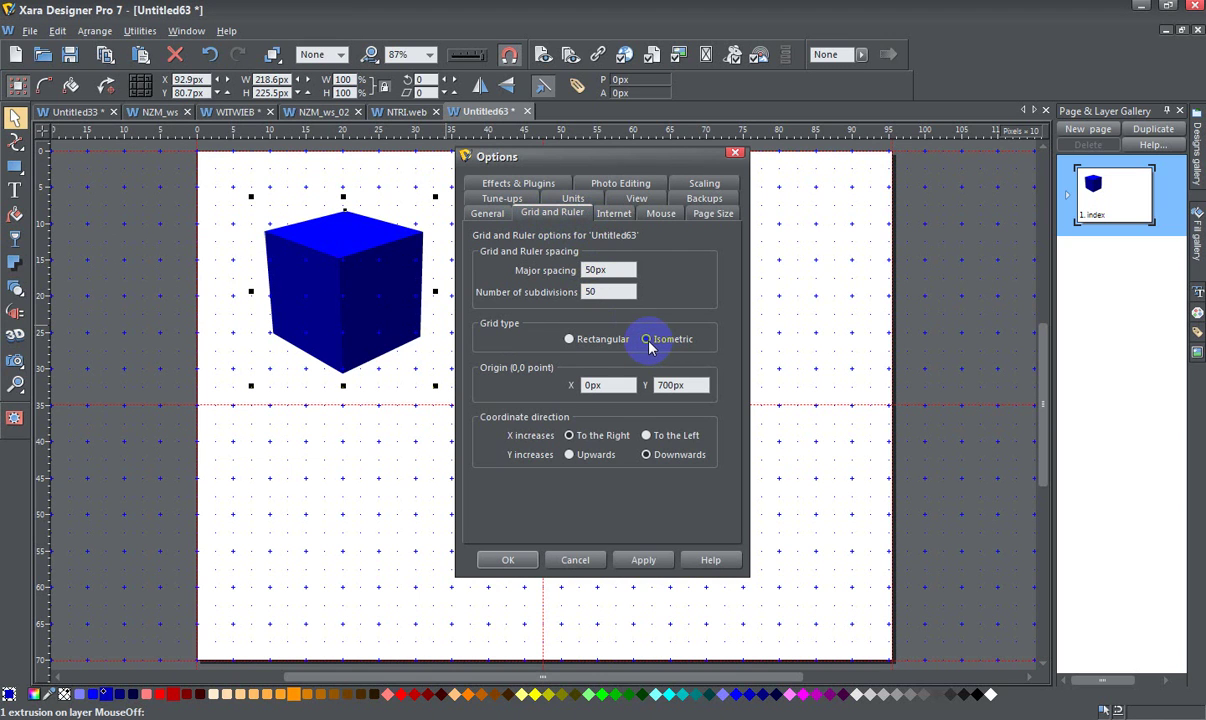
{"action": "left_click", "coordinate": [647, 561]}
{"action": "left_click", "coordinate": [508, 561]}
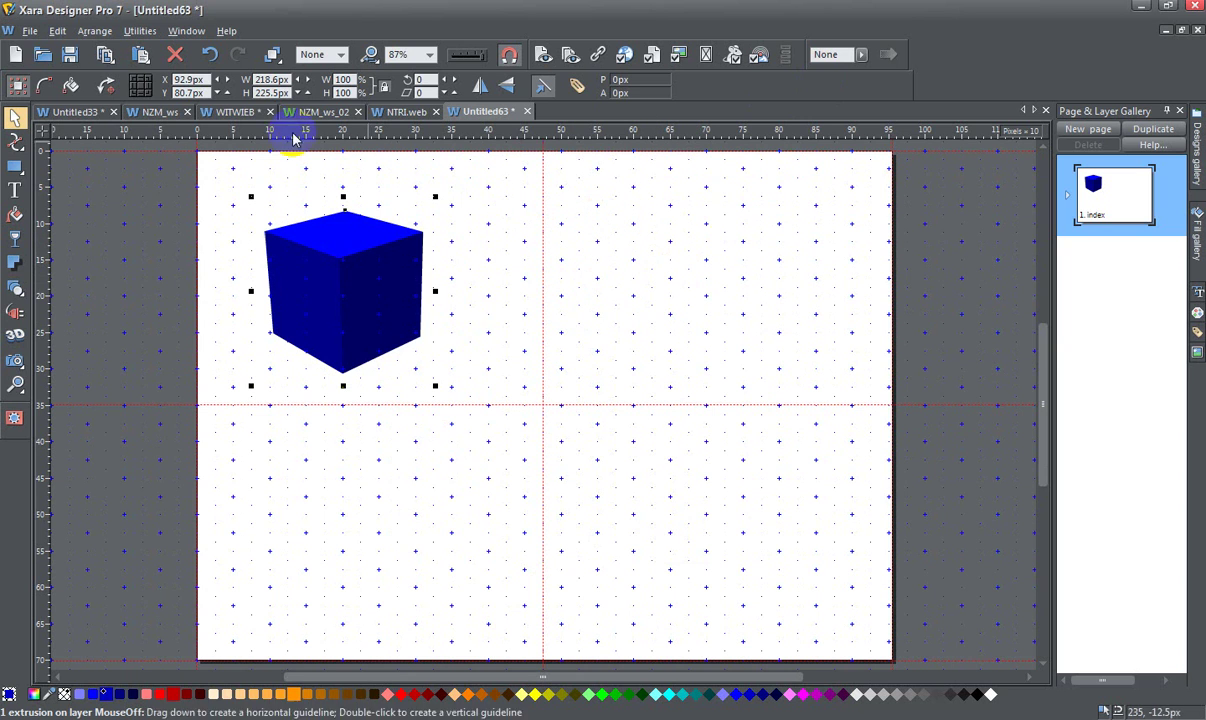
{"action": "left_click", "coordinate": [16, 386]}
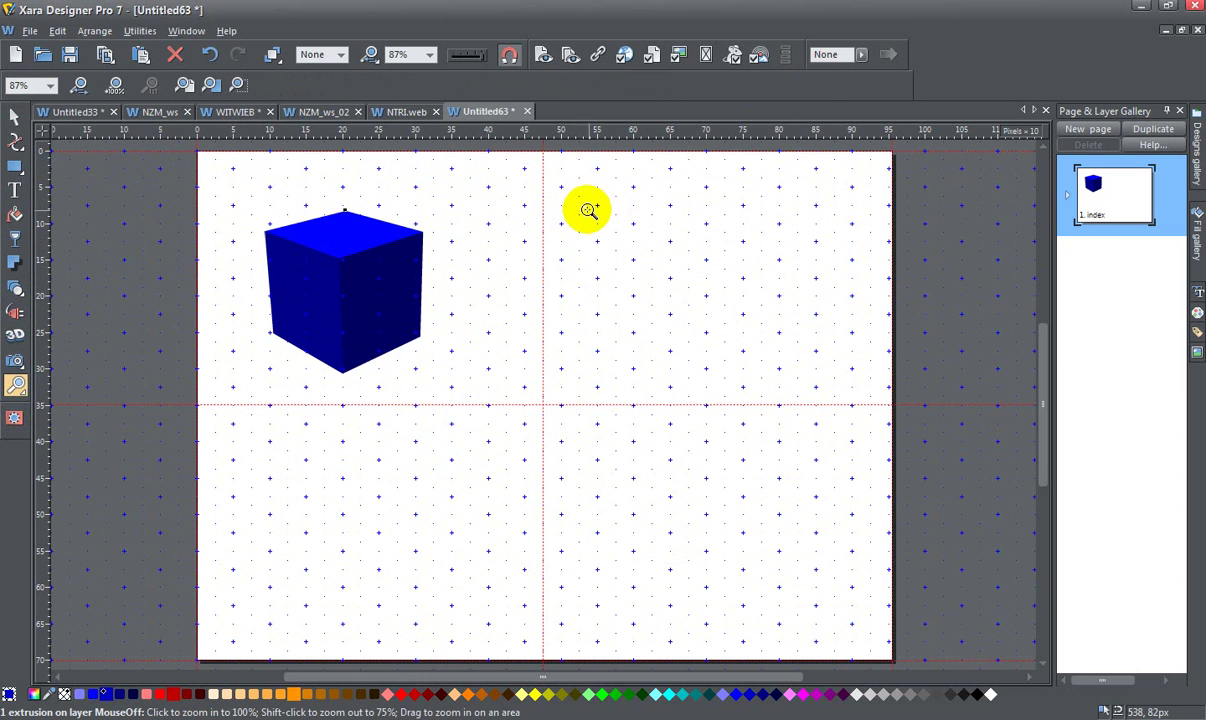
Draw the top face as a closed diamond through four isometric grid points.
{"action": "left_click_drag", "start_coordinate": [586, 210], "coordinate": [682, 311]}
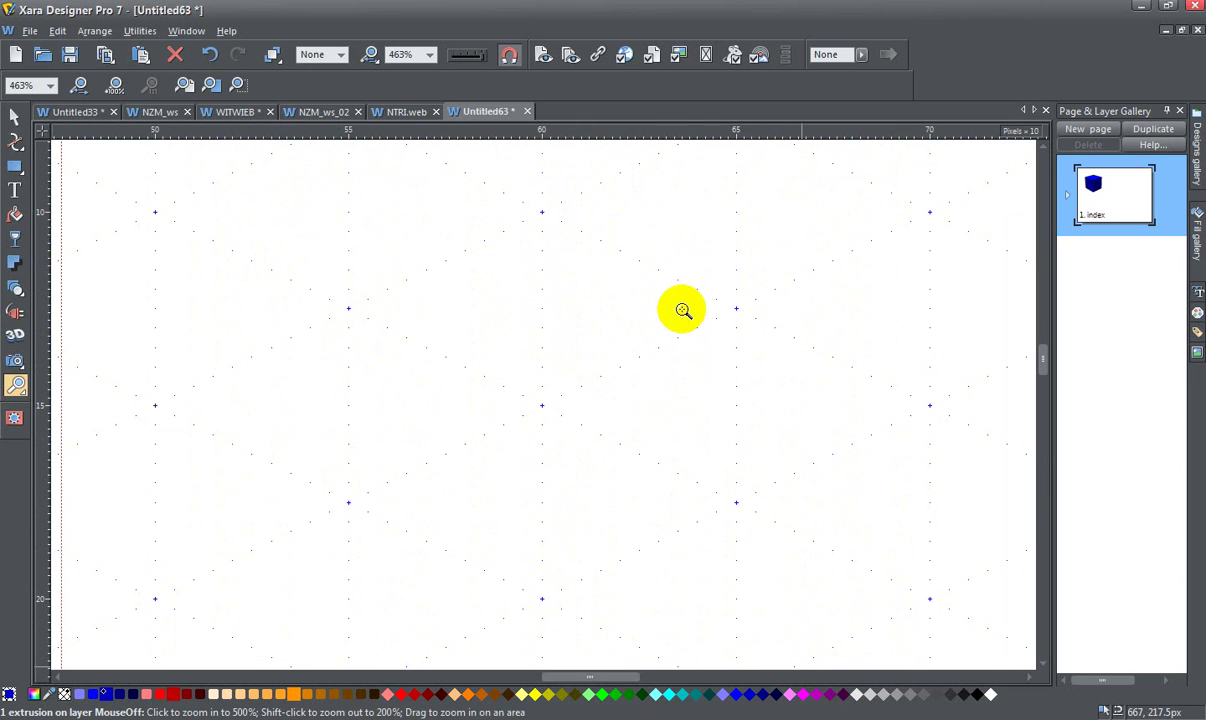
{"action": "left_click", "coordinate": [14, 143]}
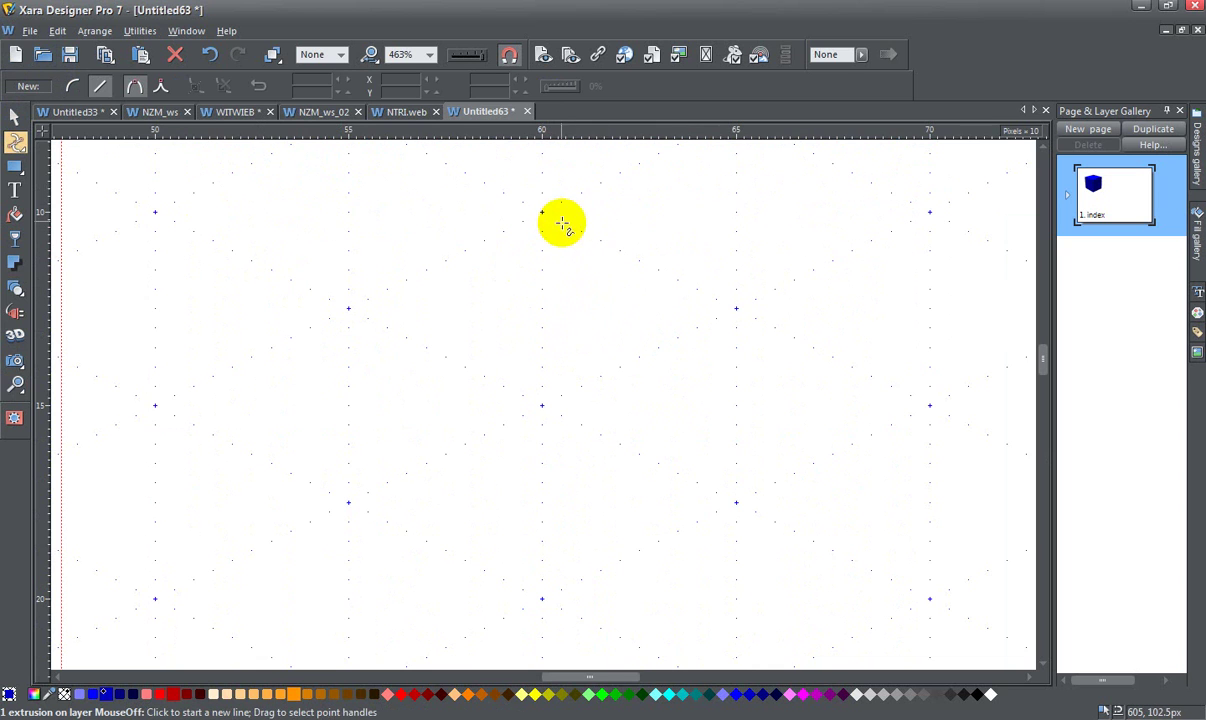
{"action": "left_click", "coordinate": [541, 211]}
{"action": "left_click", "coordinate": [348, 311]}
{"action": "left_click", "coordinate": [542, 405]}
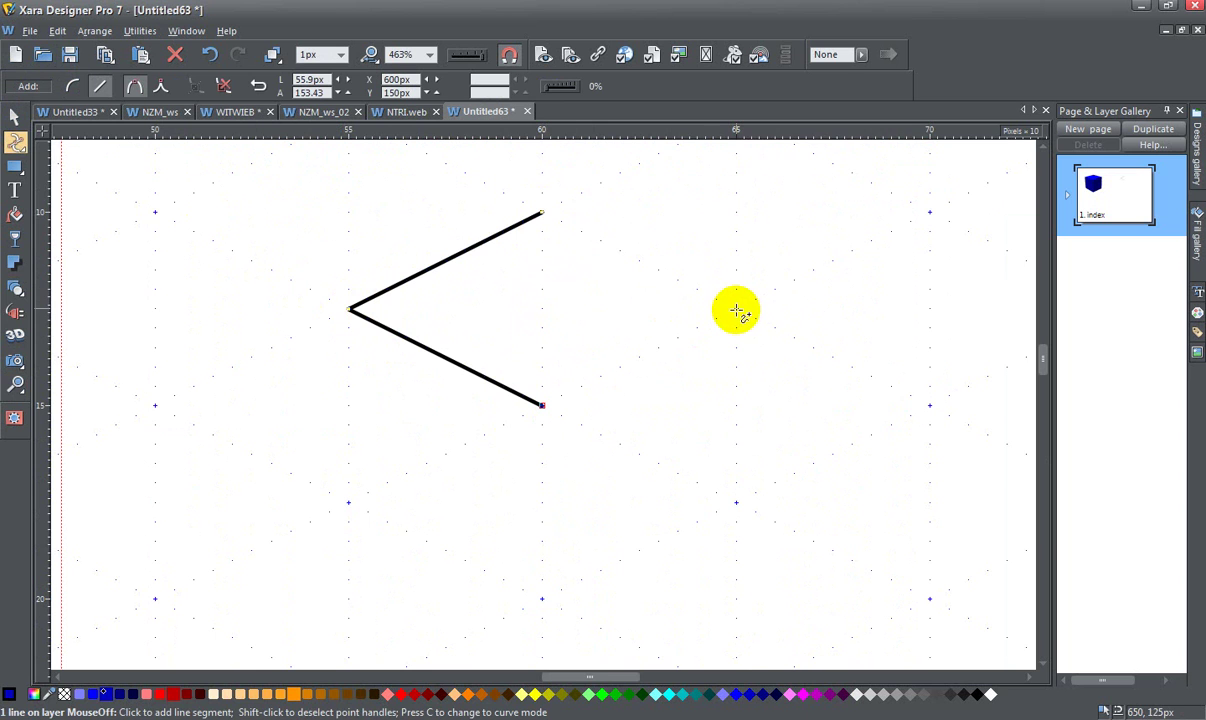
{"action": "left_click", "coordinate": [736, 310]}
{"action": "left_click", "coordinate": [541, 213]}
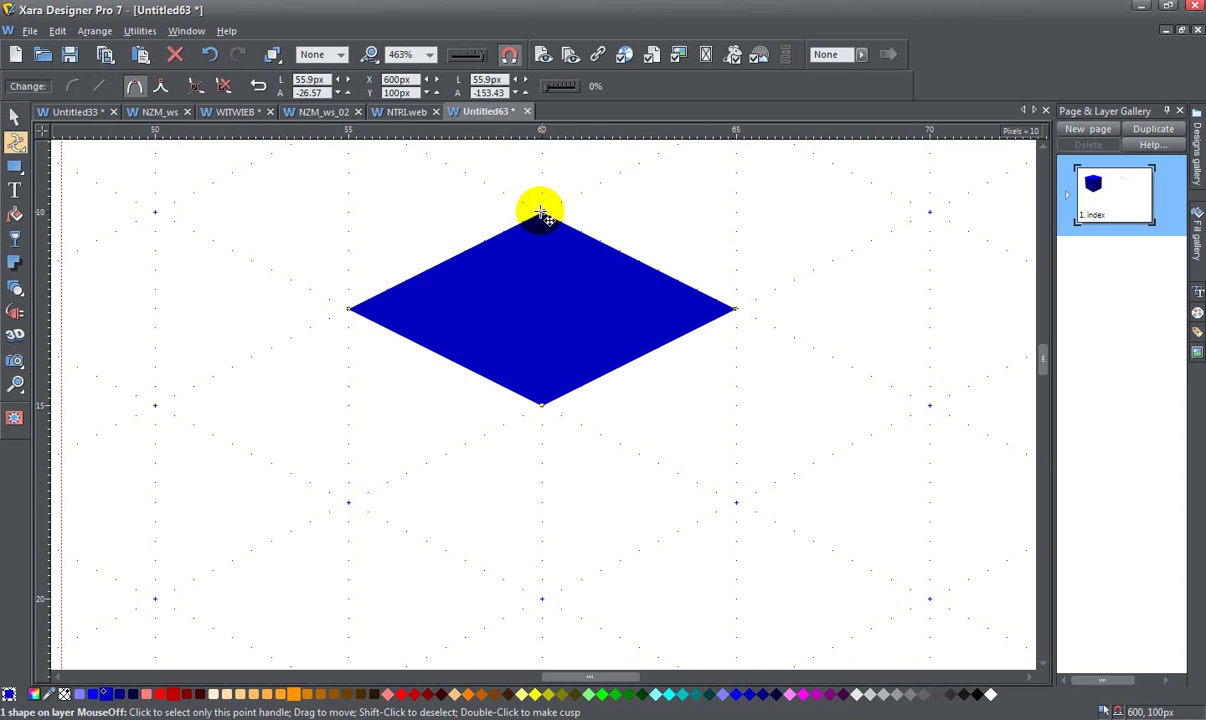
Draw the closed left face, from the lower-left grid point up to the diamond's left and bottom corners.
{"action": "left_click", "coordinate": [347, 503]}
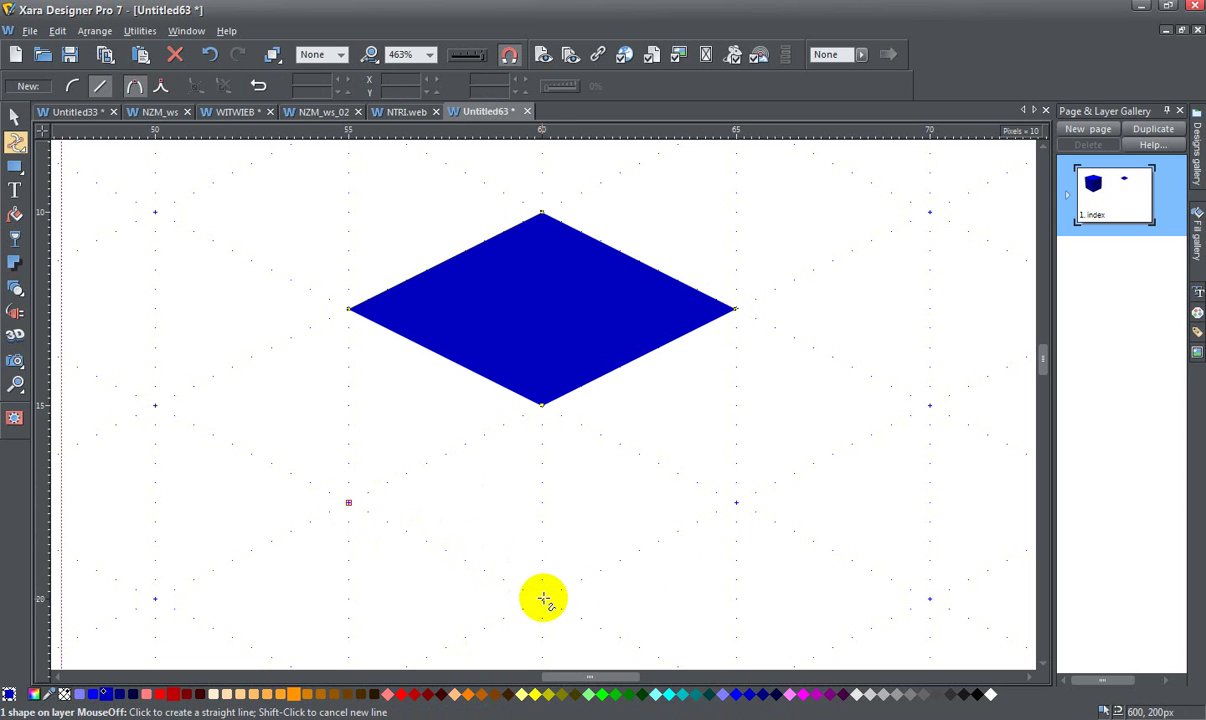
{"action": "left_click", "coordinate": [542, 598]}
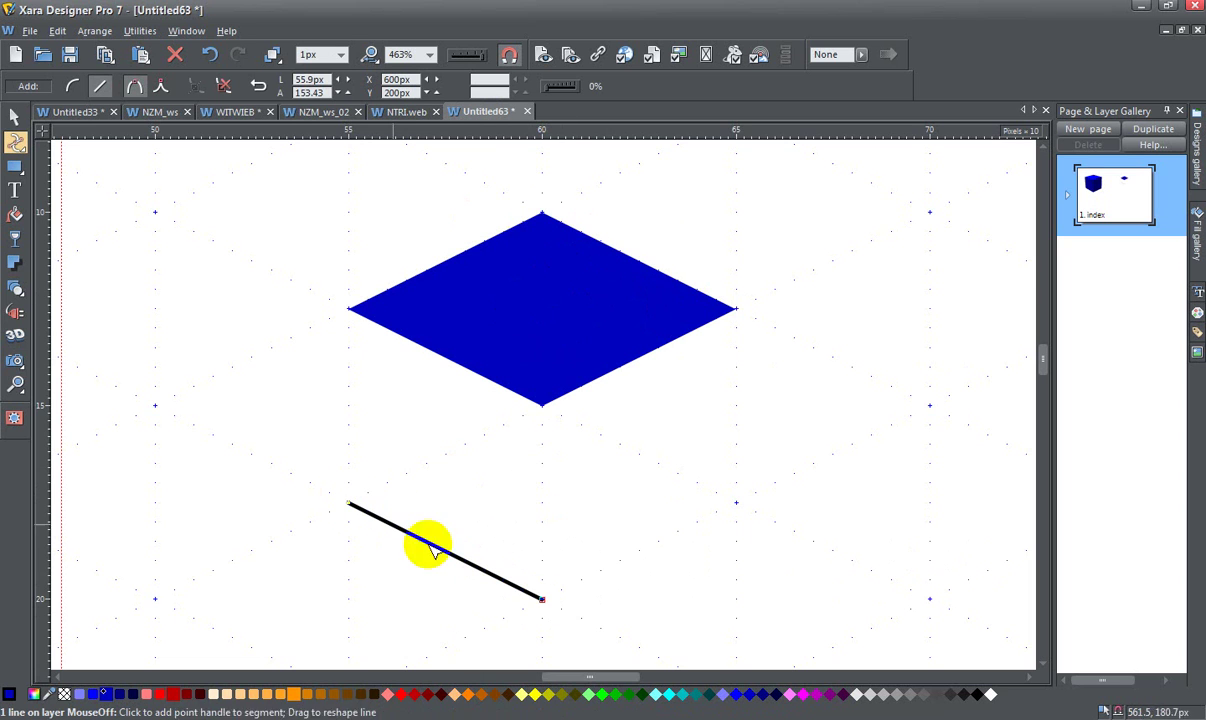
{"action": "left_click", "coordinate": [541, 406]}
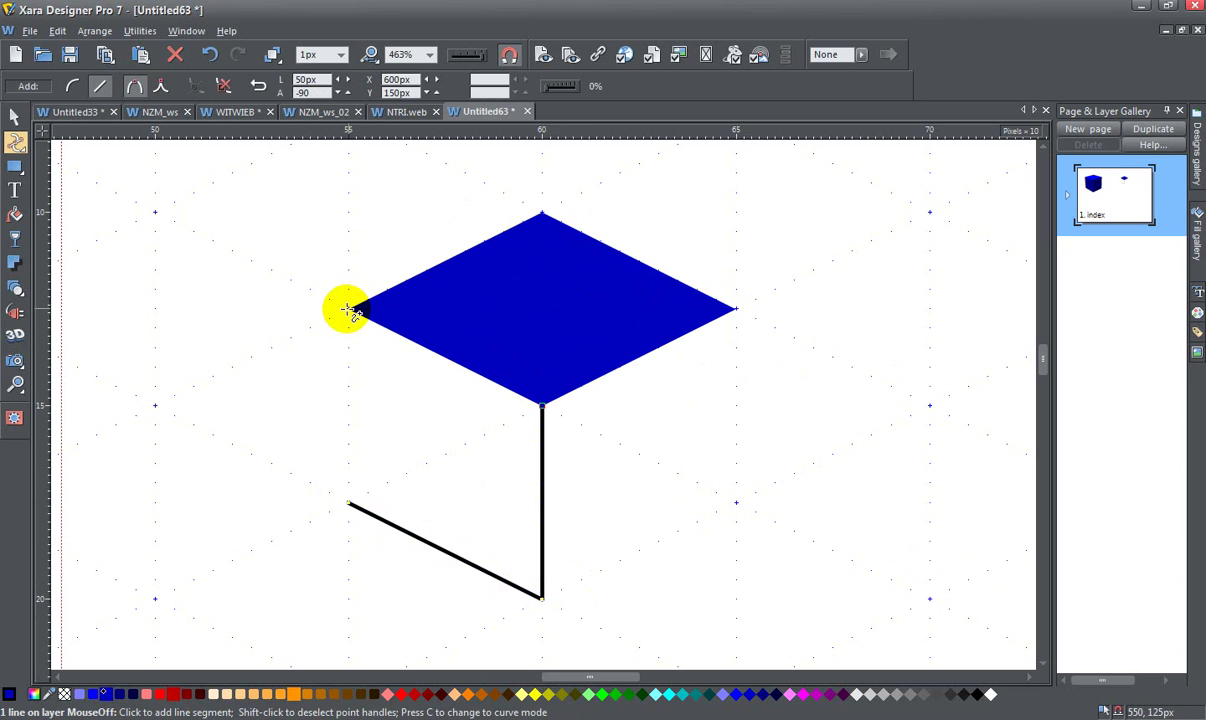
{"action": "left_click", "coordinate": [348, 310]}
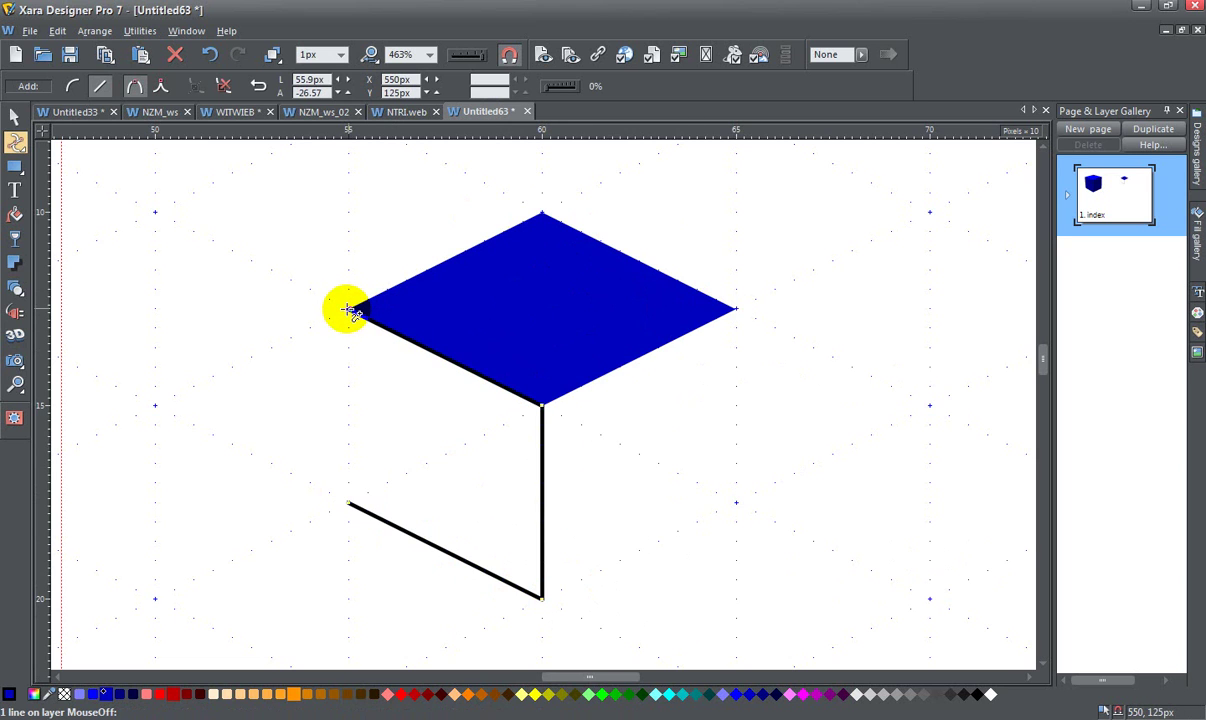
{"action": "left_click", "coordinate": [348, 505]}
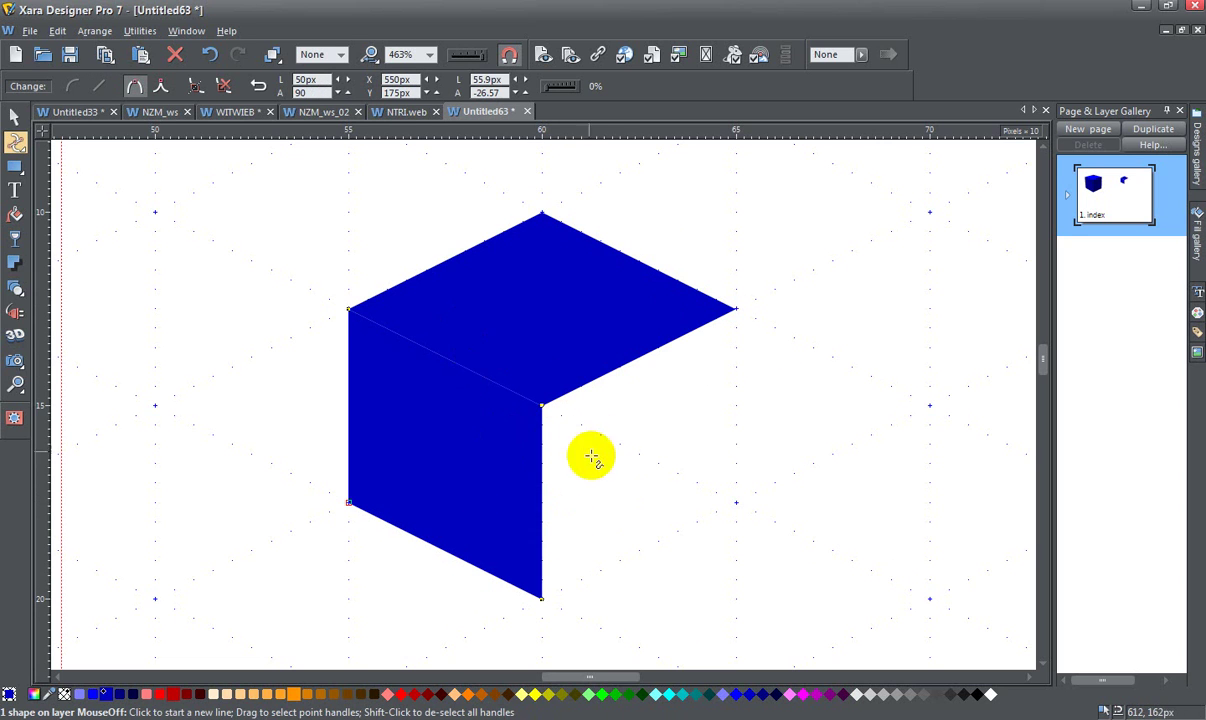
{"action": "left_click", "coordinate": [479, 377]}
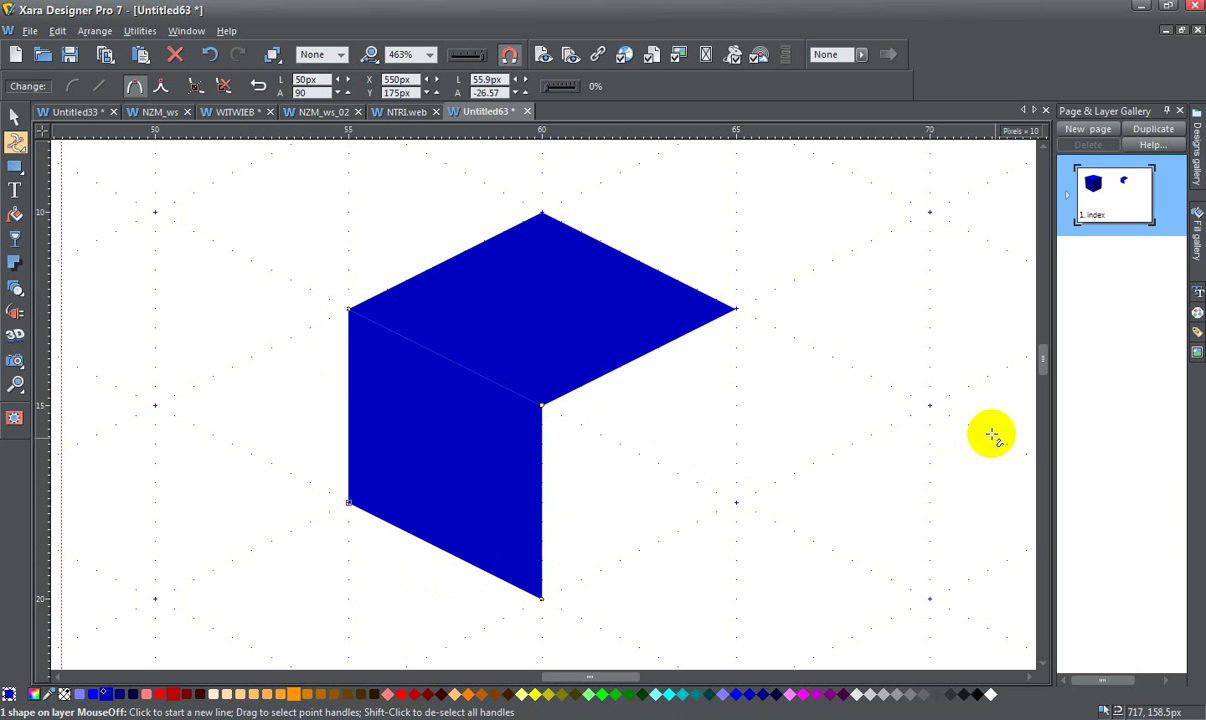
Draw the closed right face, from the diamond's right corner down to the cube's bottom corner.
{"action": "left_click", "coordinate": [737, 311]}
{"action": "left_click", "coordinate": [737, 502]}
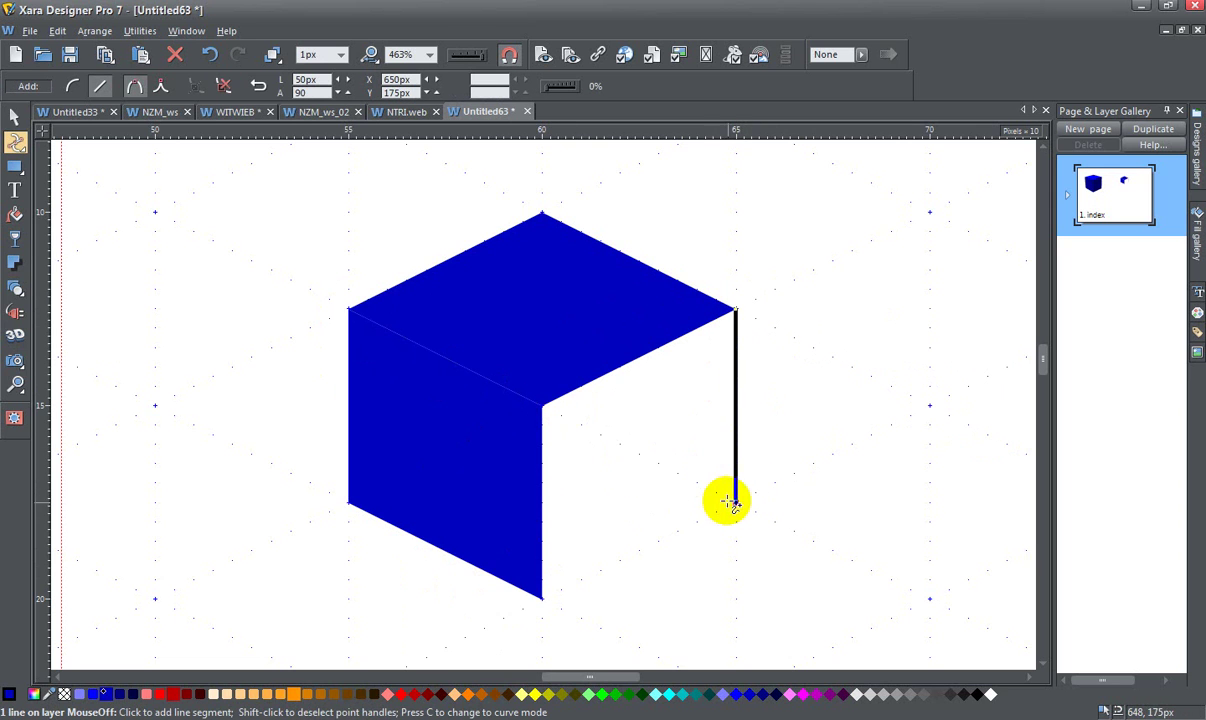
{"action": "left_click", "coordinate": [541, 598]}
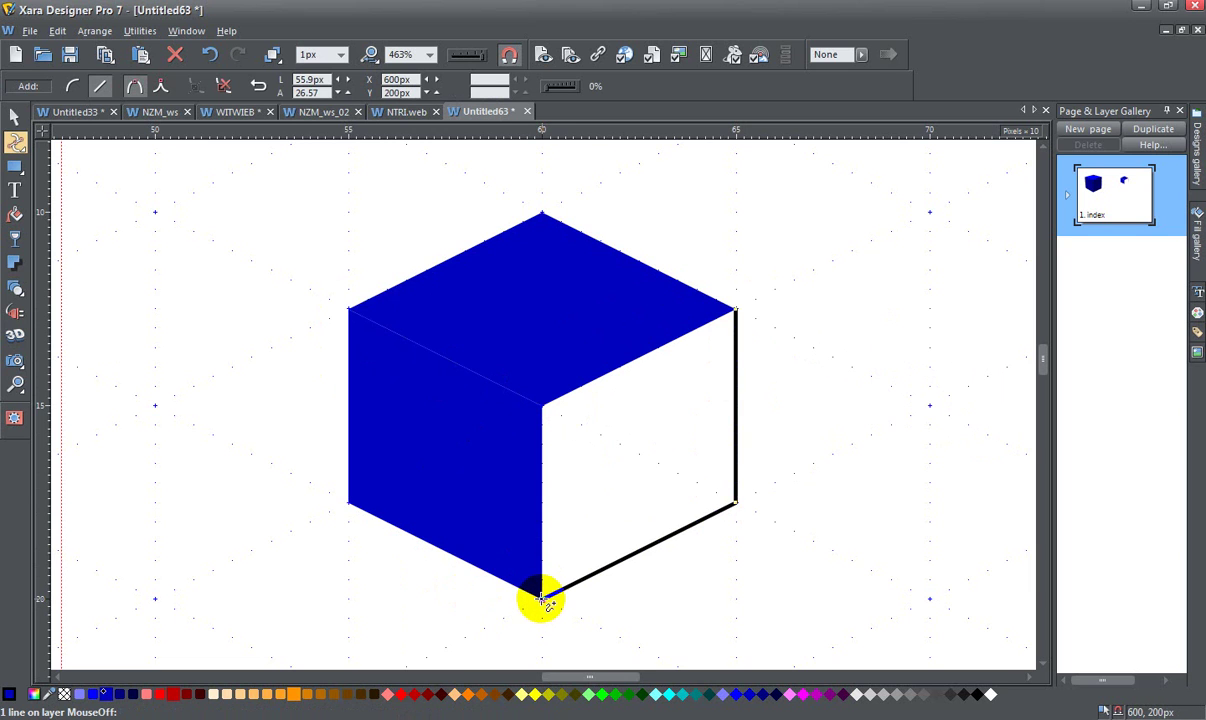
{"action": "left_click", "coordinate": [541, 405]}
{"action": "left_click", "coordinate": [736, 311]}
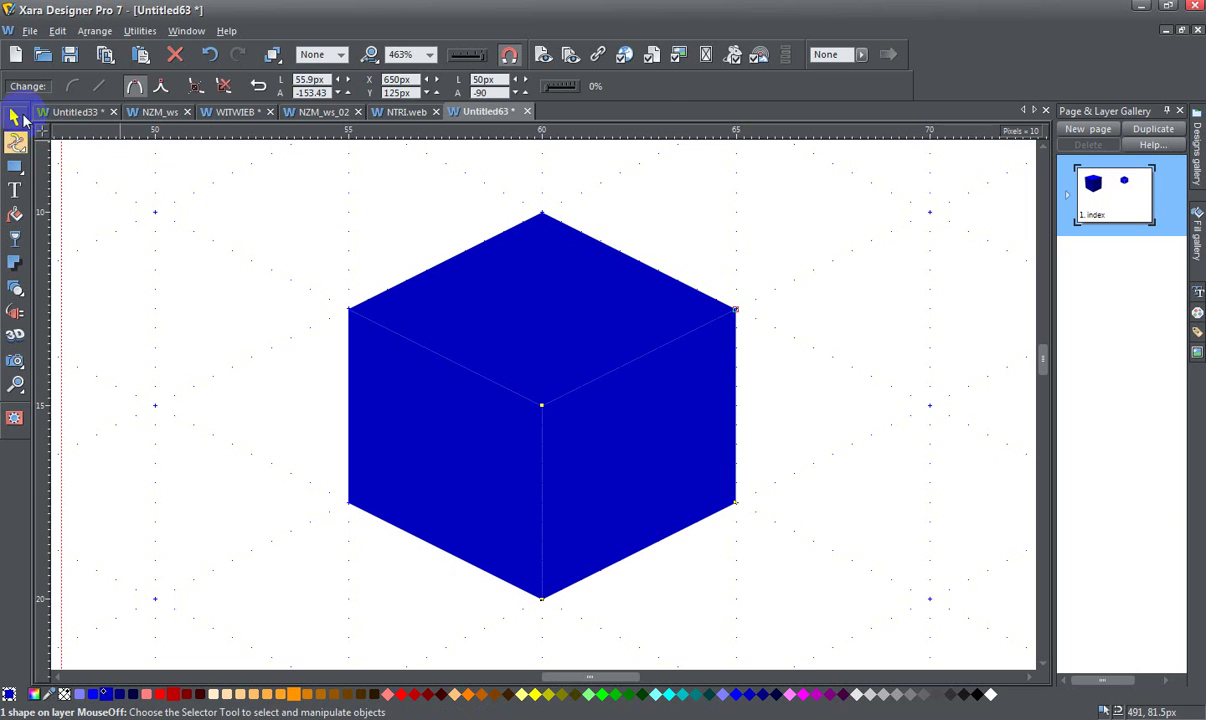
{"action": "left_click", "coordinate": [14, 117]}
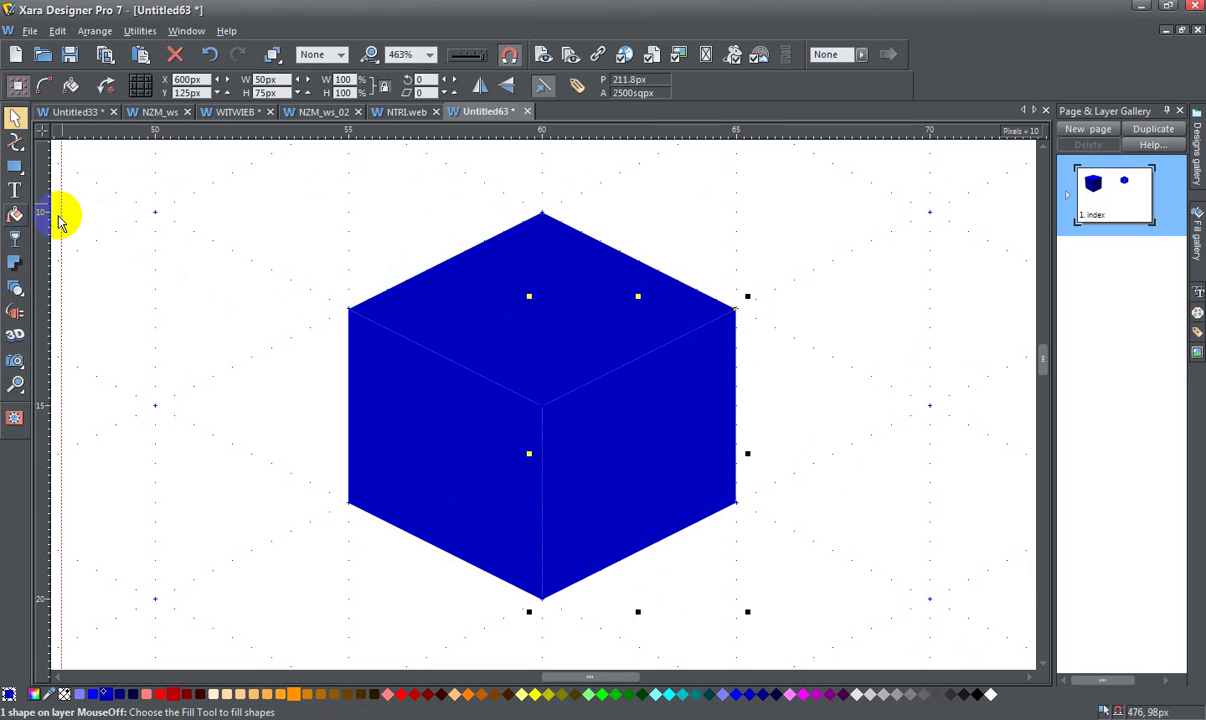
{"action": "left_click", "coordinate": [164, 216]}
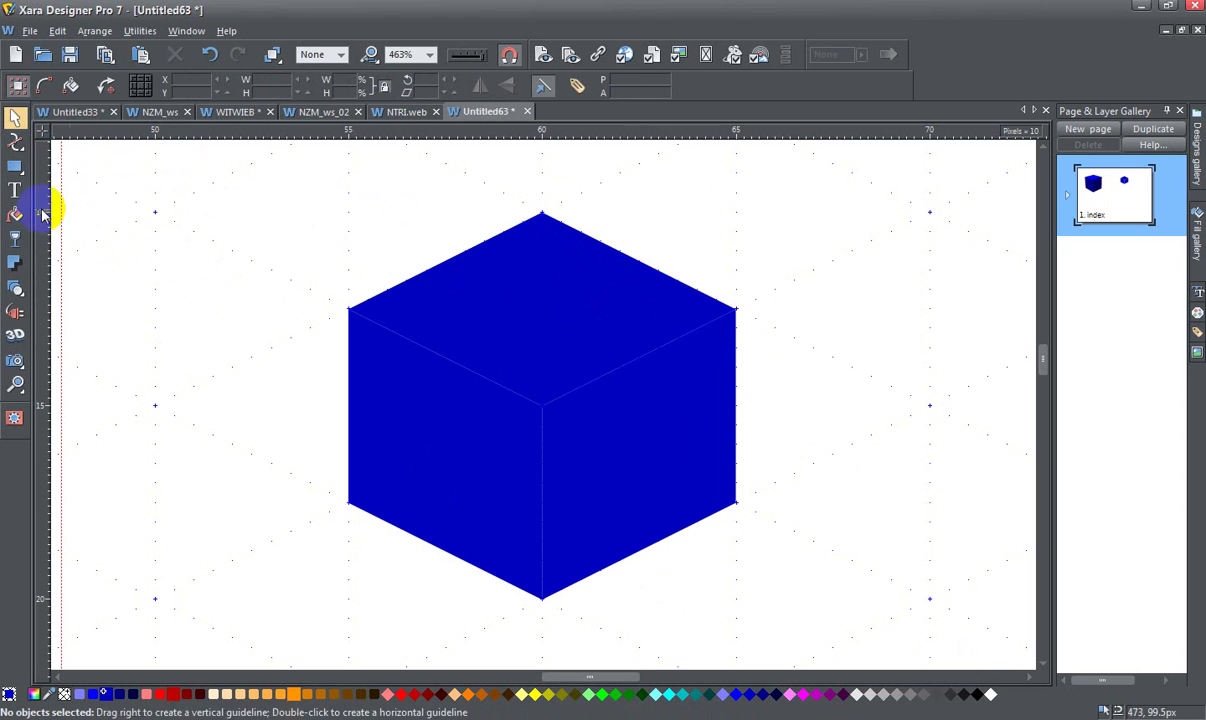
Fill the top face with a white-to-blue linear gradient angled toward the cube's front corner.
{"action": "left_click", "coordinate": [398, 282]}
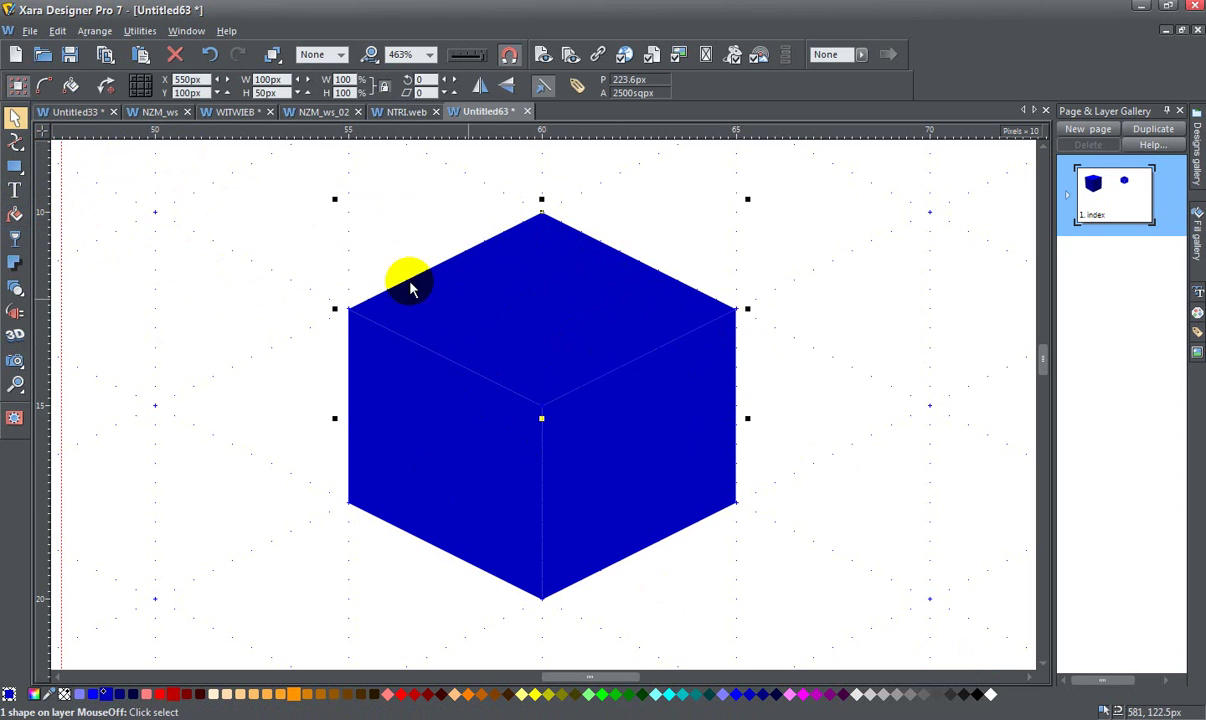
{"action": "left_click", "coordinate": [16, 215]}
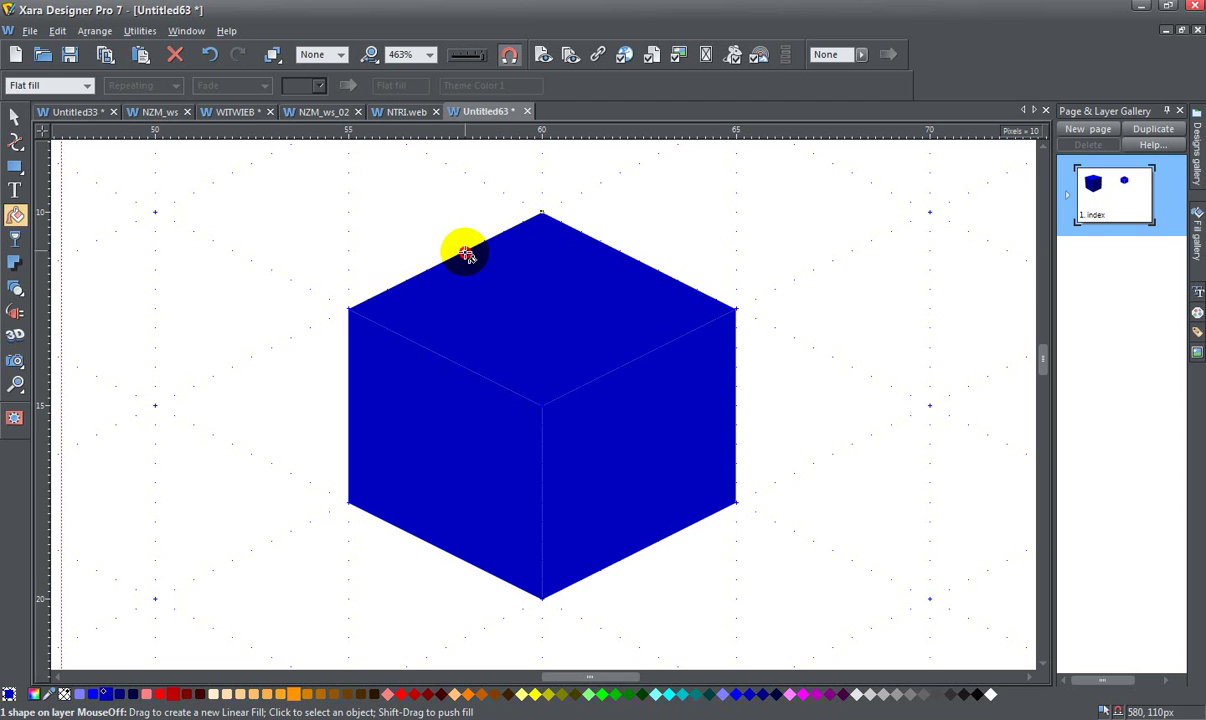
{"action": "left_click_drag", "start_coordinate": [464, 251], "coordinate": [539, 404]}
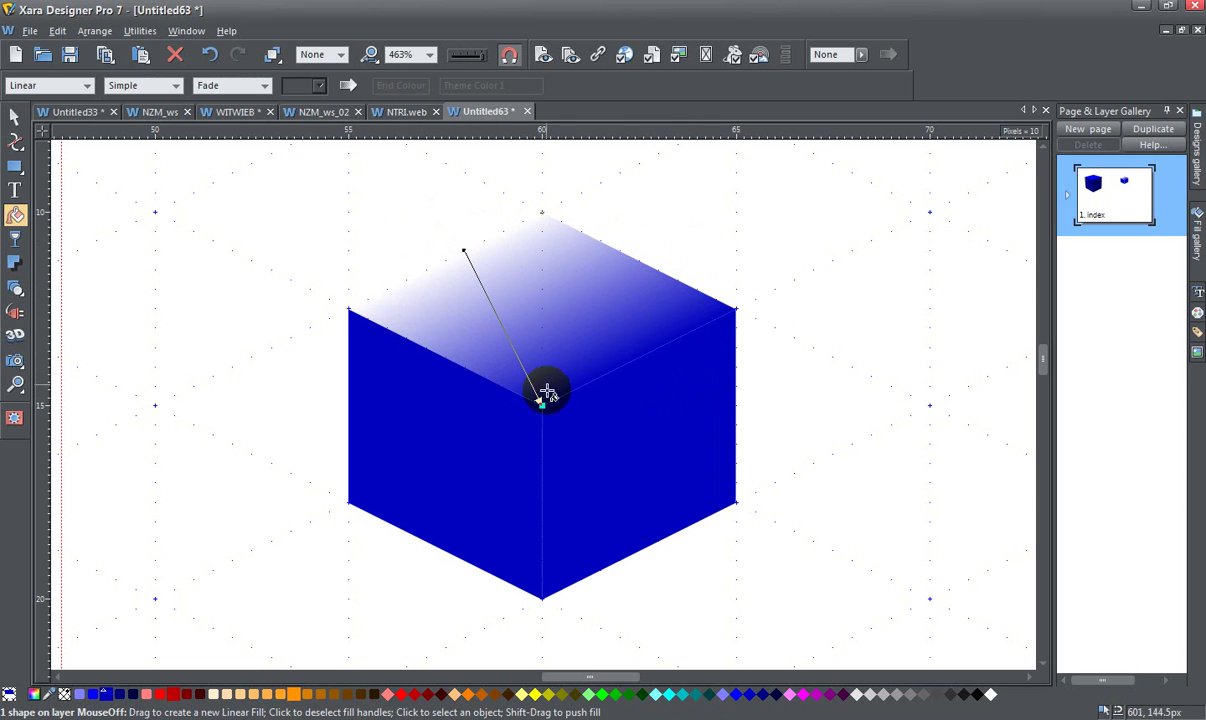
{"action": "left_click_drag", "start_coordinate": [541, 407], "coordinate": [605, 344]}
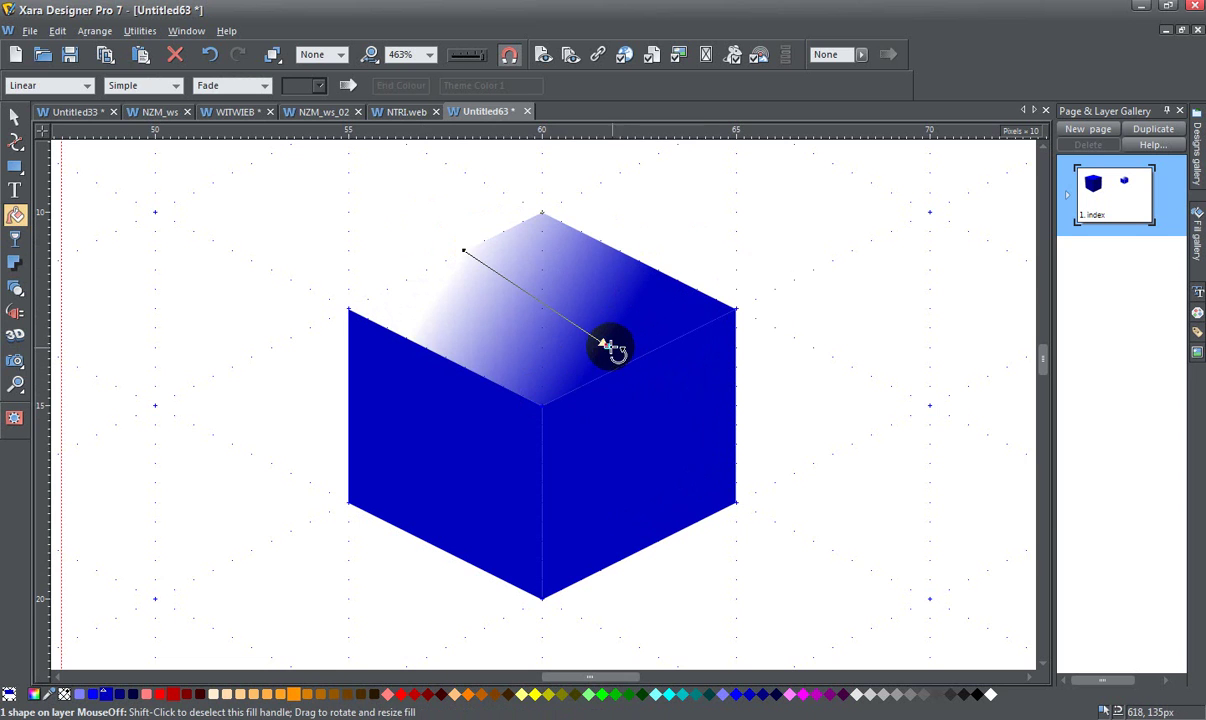
{"action": "left_click_drag", "start_coordinate": [605, 345], "coordinate": [540, 404]}
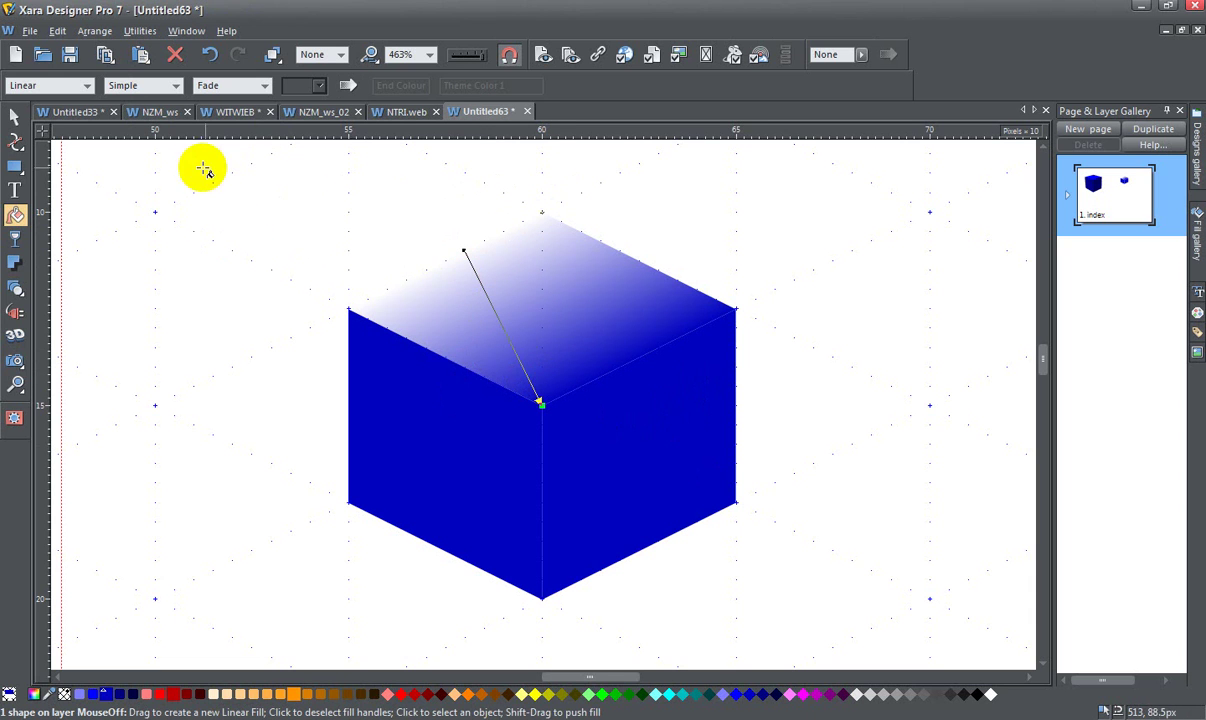
Draw a black diagonal line with an angled arrowhead above-left of the cube, pointing at it.
{"action": "left_click", "coordinate": [15, 141]}
{"action": "left_click", "coordinate": [173, 167]}
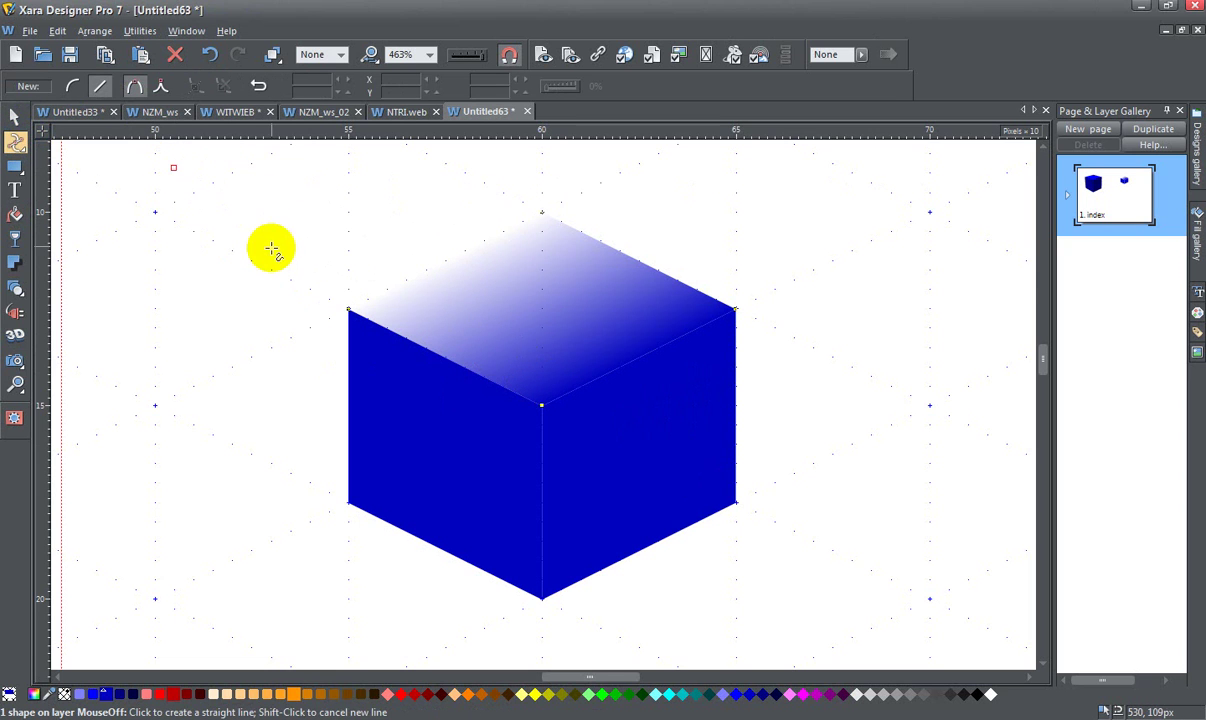
{"action": "left_click", "coordinate": [271, 246]}
{"action": "key", "text": "Escape"}
{"action": "left_click", "coordinate": [294, 219]}
{"action": "left_click", "coordinate": [297, 264]}
{"action": "left_click", "coordinate": [242, 272]}
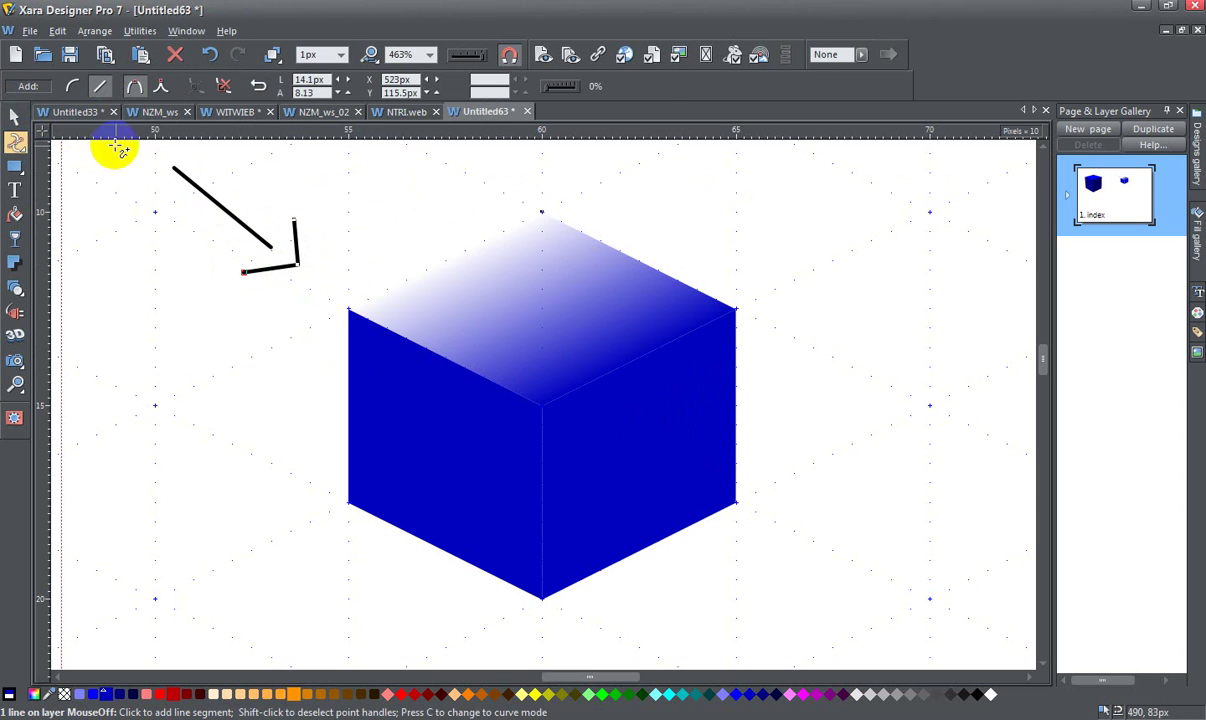
{"action": "left_click", "coordinate": [14, 117]}
{"action": "left_click", "coordinate": [428, 222]}
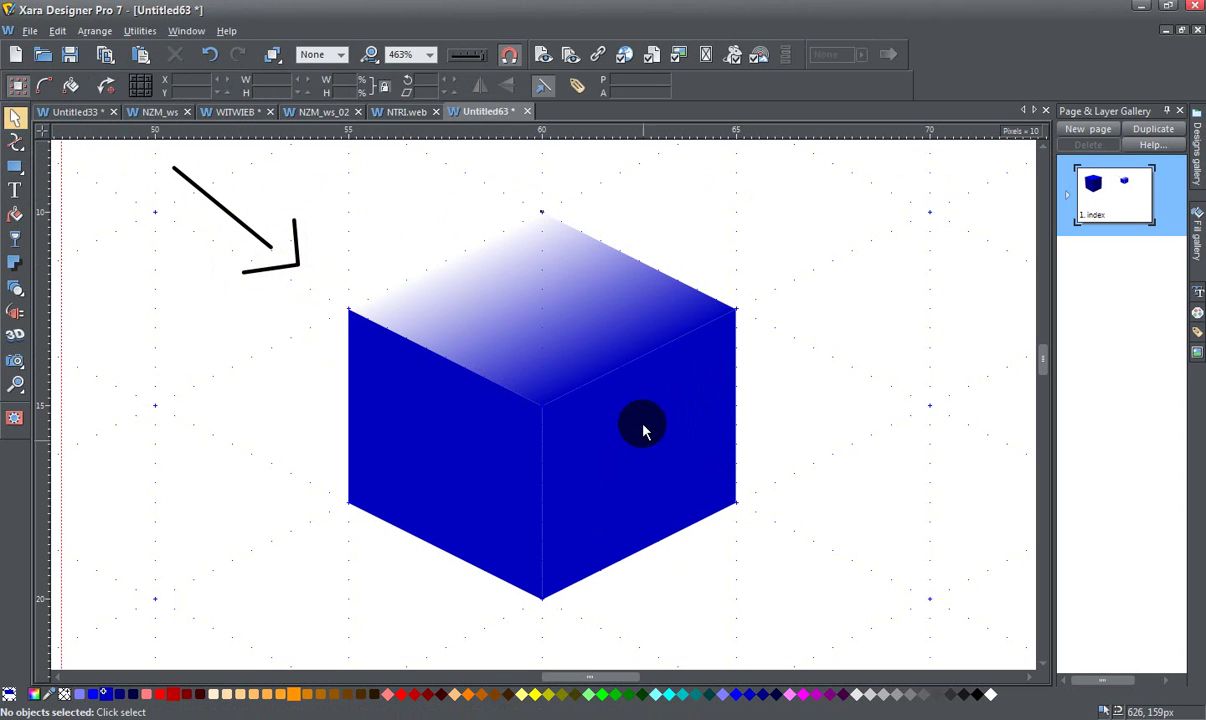
Change the start colour of the cube's top-face gradient from white to light blue.
{"action": "left_click", "coordinate": [540, 291]}
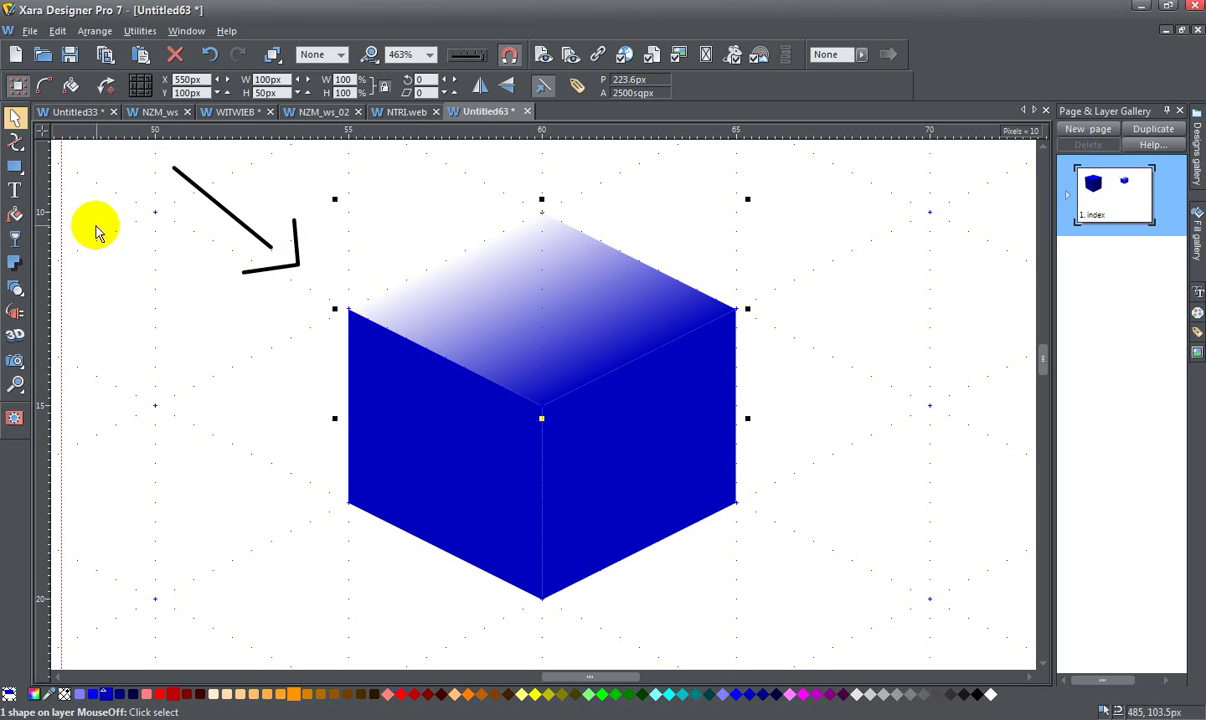
{"action": "left_click", "coordinate": [14, 214]}
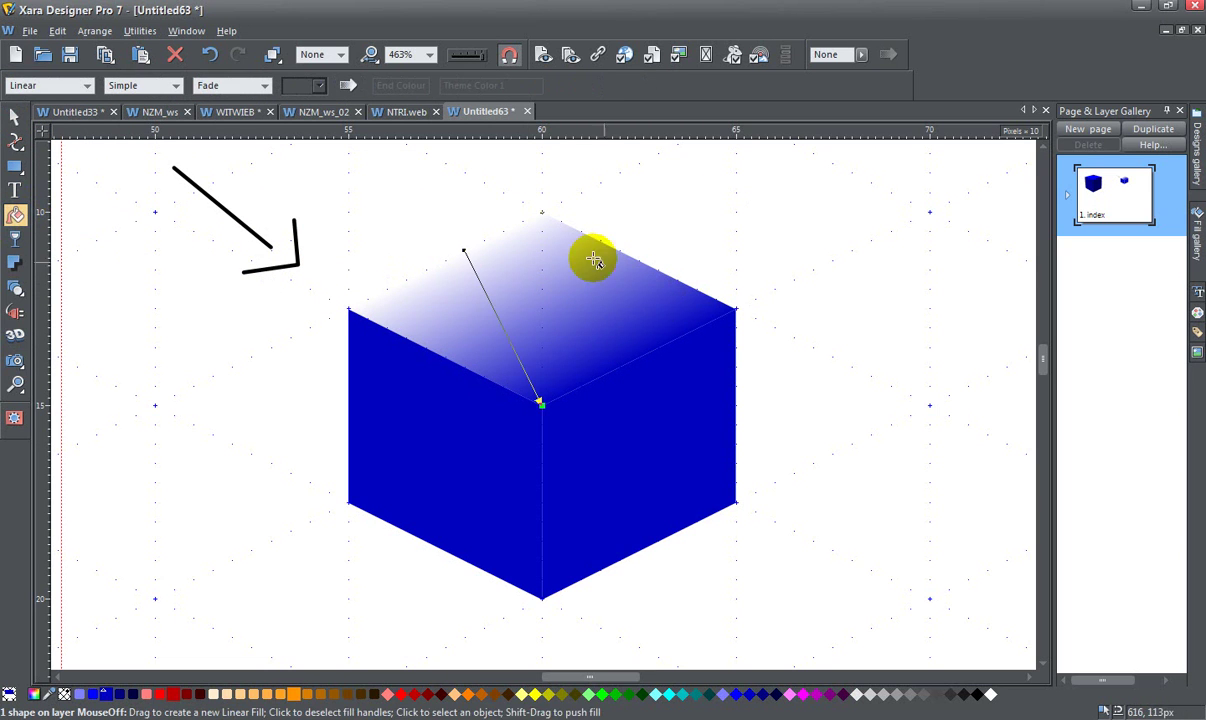
{"action": "left_click", "coordinate": [464, 250]}
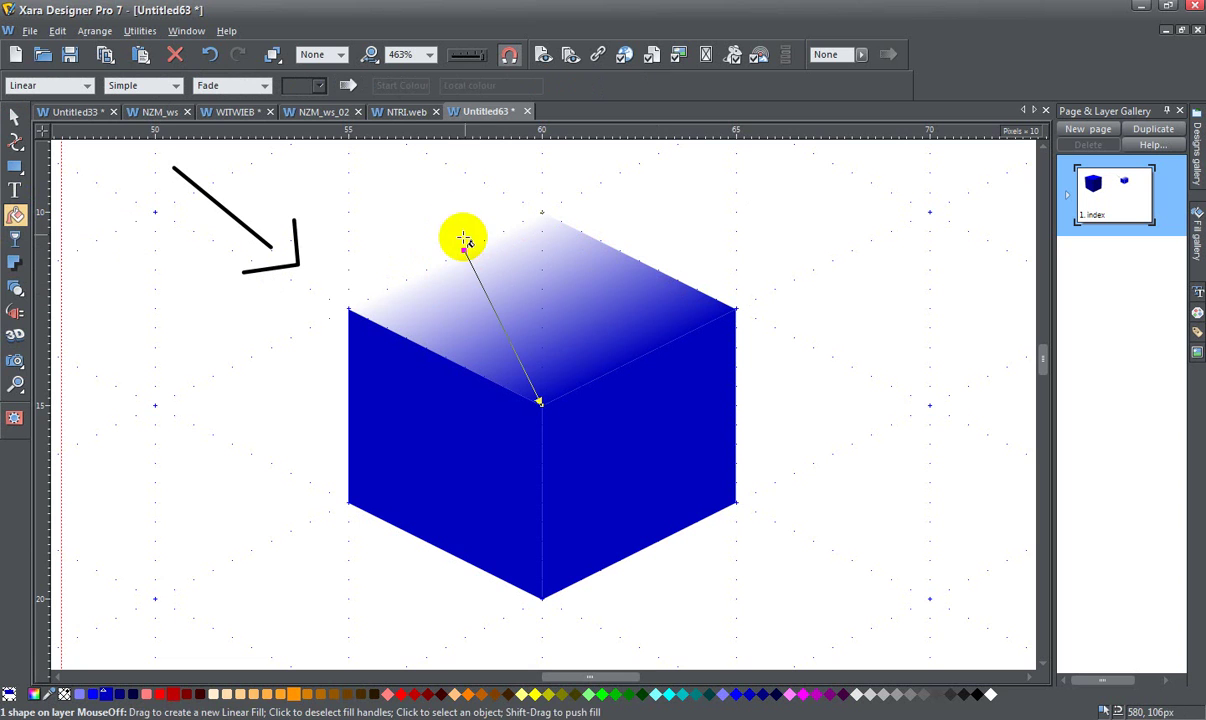
{"action": "left_click", "coordinate": [79, 693]}
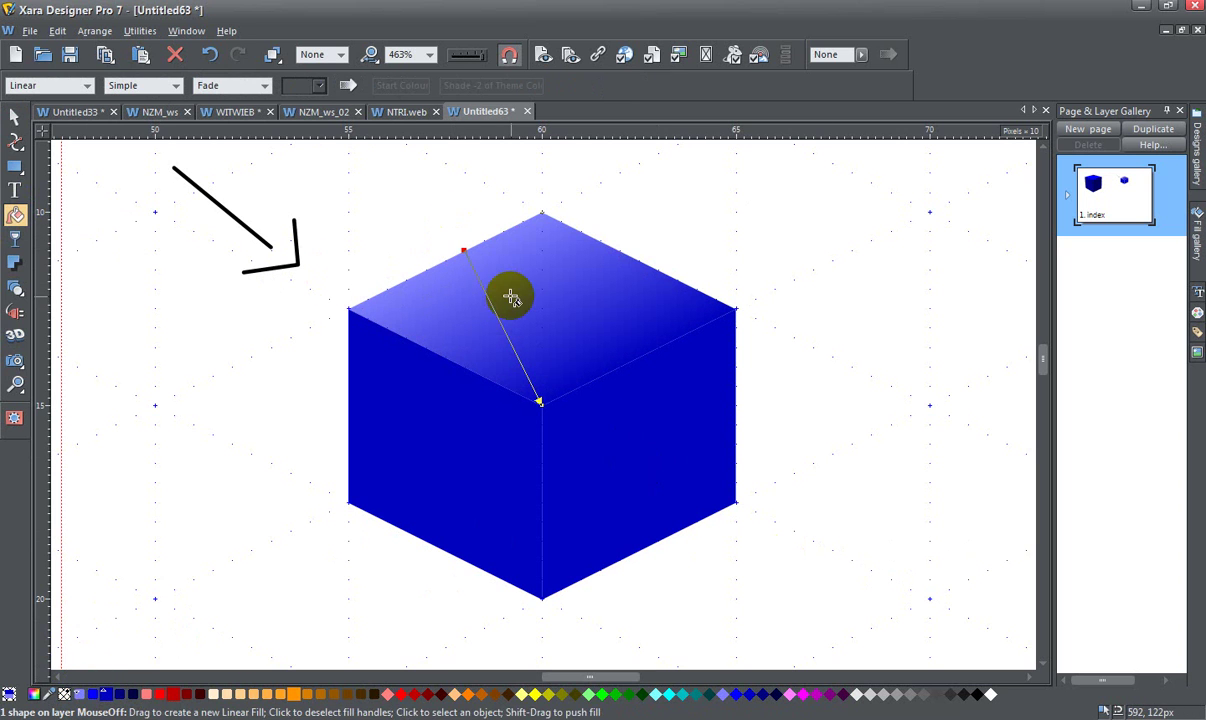
{"action": "key", "text": "Escape"}
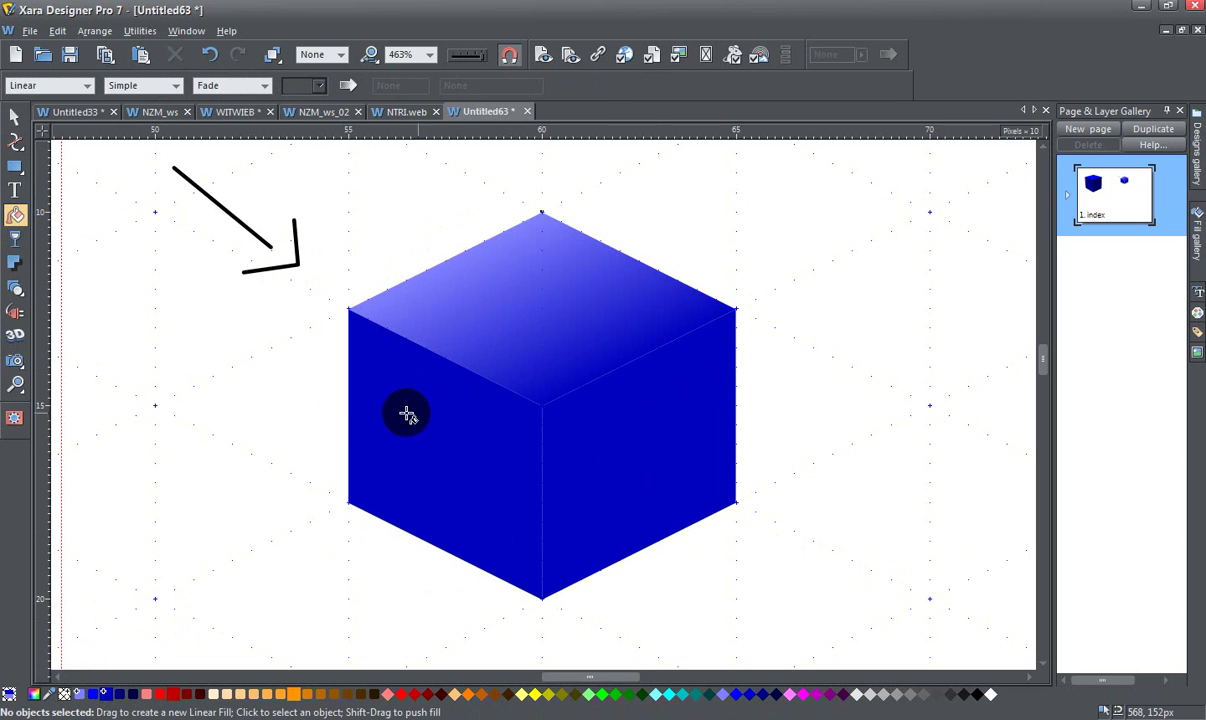
{"action": "left_click", "coordinate": [395, 422]}
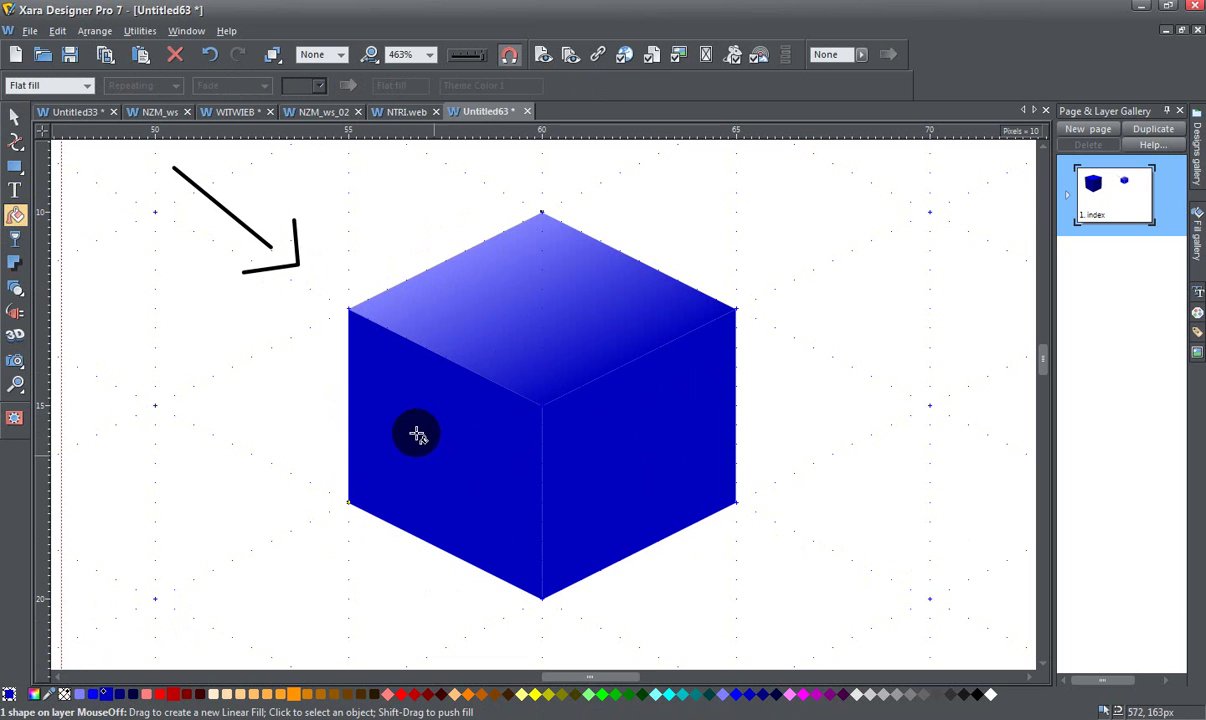
Give the left face a linear gradient from light blue at its left edge to dark blue.
{"action": "left_click", "coordinate": [350, 424]}
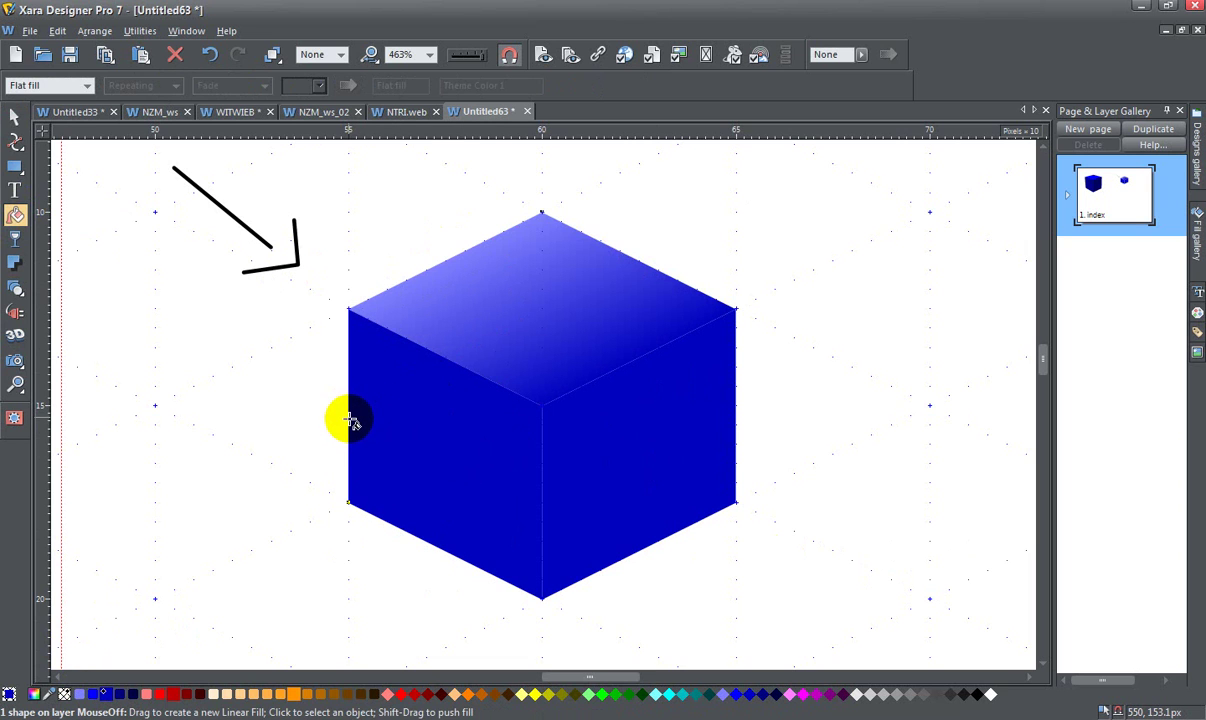
{"action": "left_click_drag", "start_coordinate": [349, 423], "coordinate": [540, 408]}
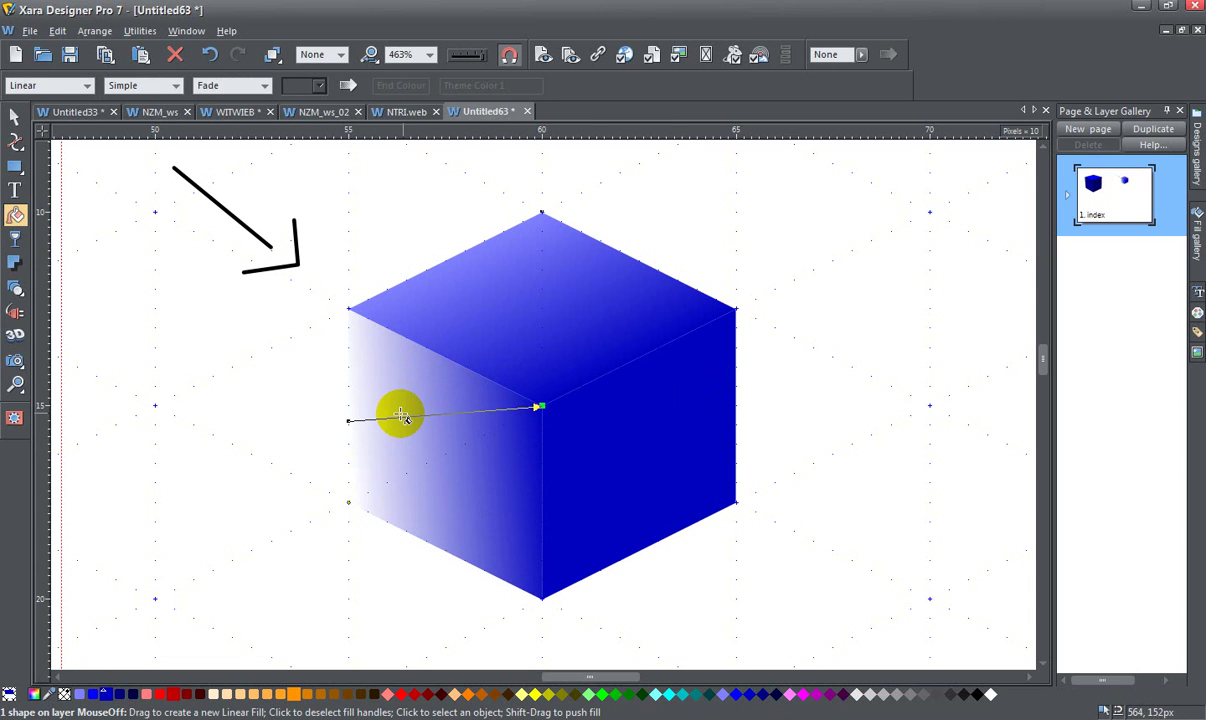
{"action": "left_click", "coordinate": [349, 420]}
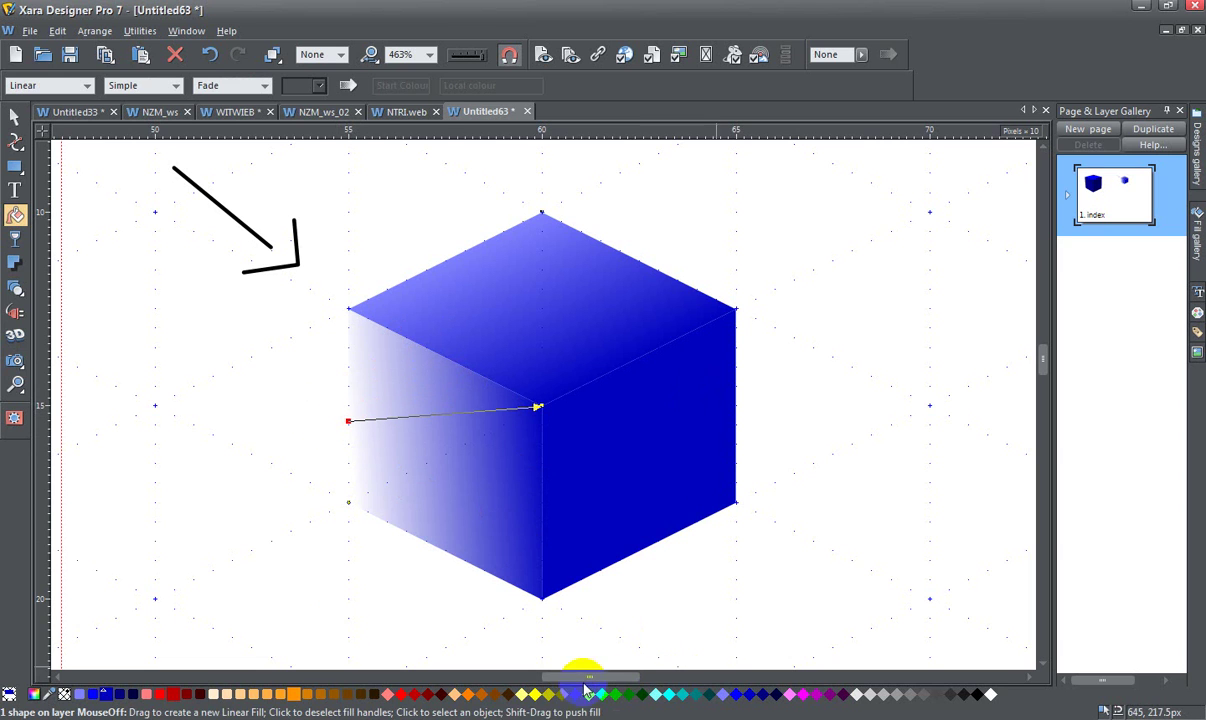
{"action": "left_click", "coordinate": [81, 696]}
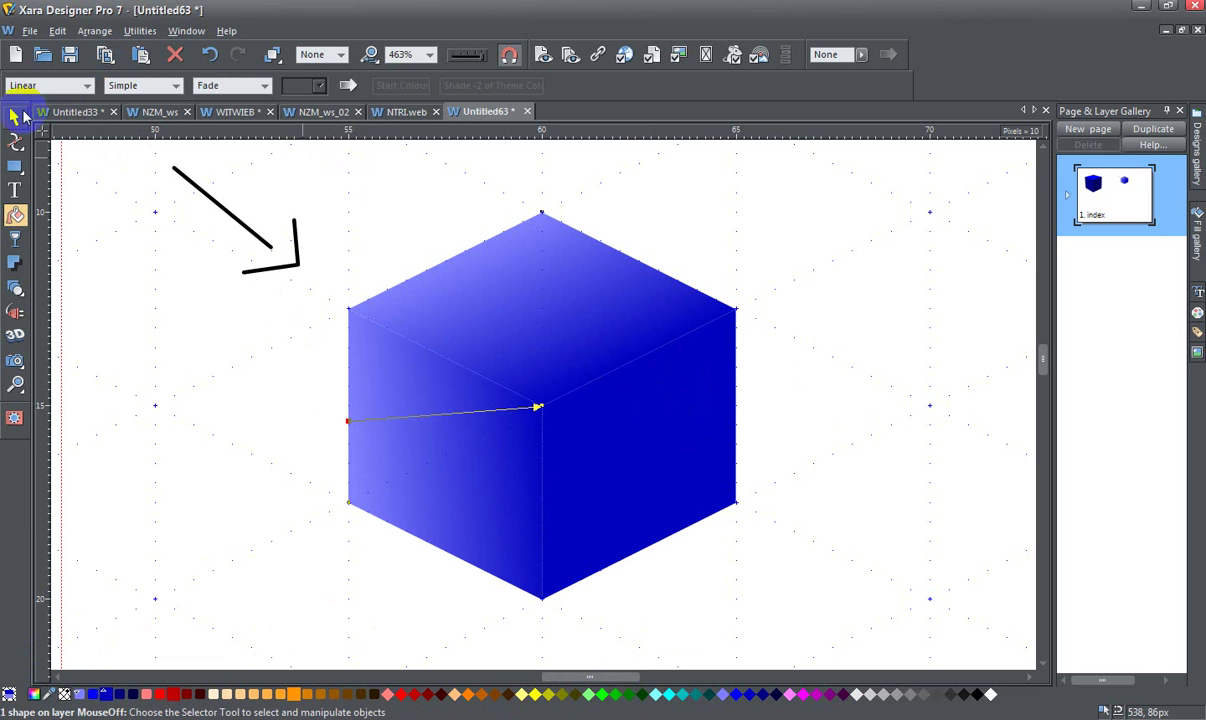
{"action": "left_click", "coordinate": [14, 117]}
{"action": "left_click", "coordinate": [478, 463]}
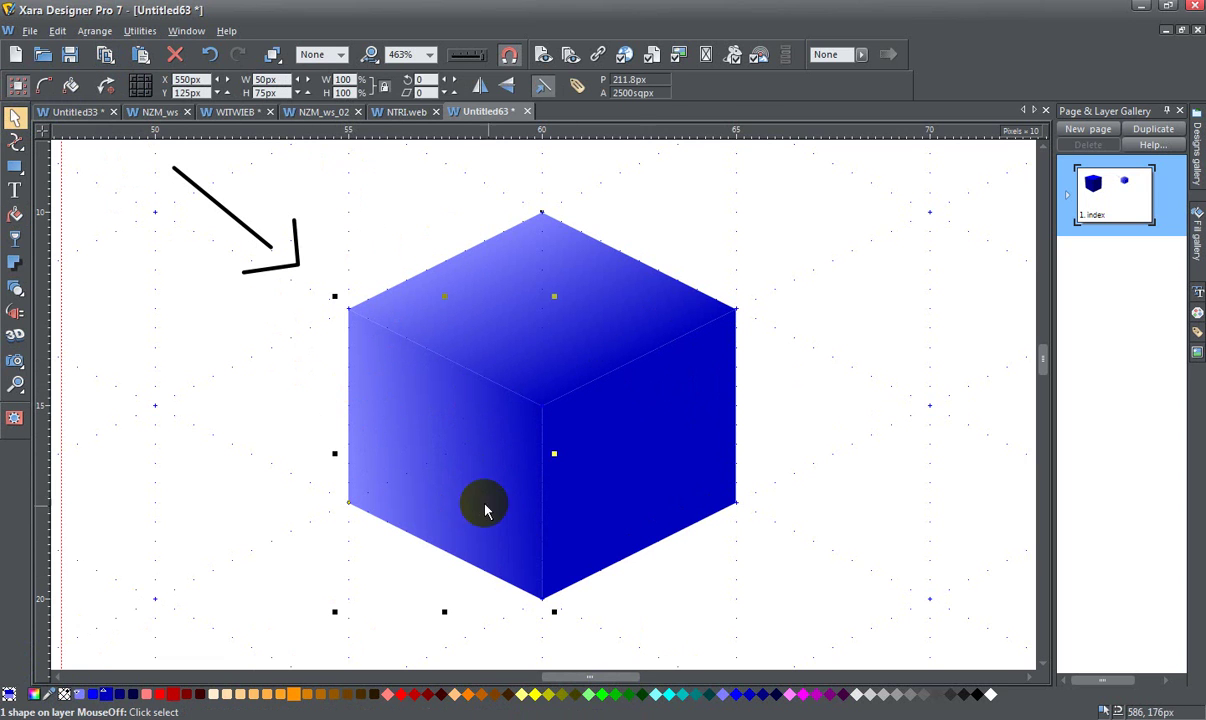
Fill the cube's right face with a dark navy blue swatch.
{"action": "left_click", "coordinate": [679, 437]}
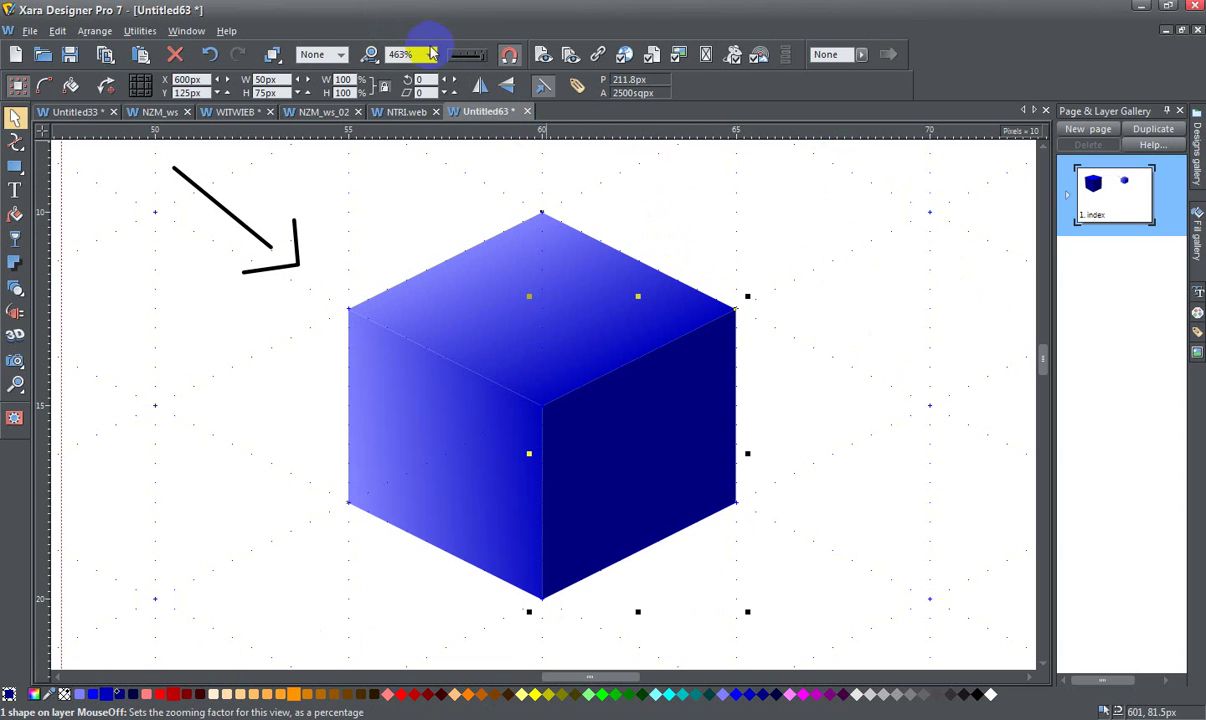
{"action": "left_click", "coordinate": [430, 55]}
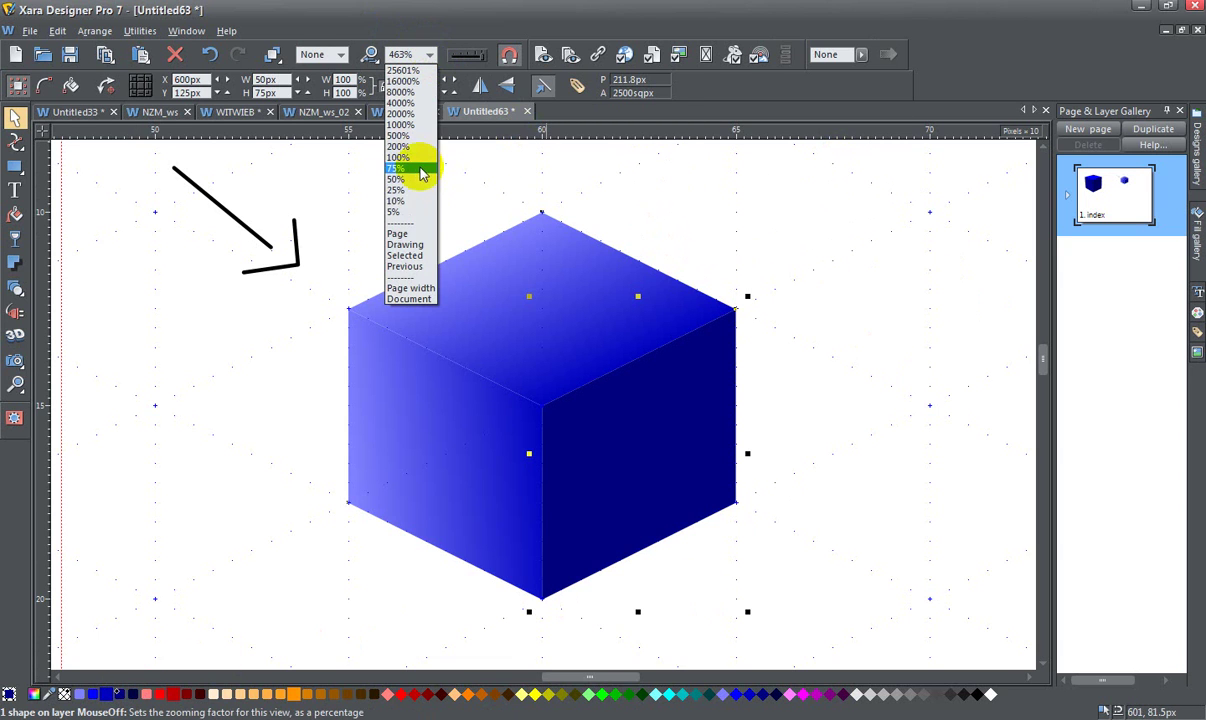
Zoom to the full page and scale up the small cube and arrow to match the extruded cube.
{"action": "left_click", "coordinate": [414, 240]}
{"action": "left_click_drag", "start_coordinate": [505, 174], "coordinate": [711, 329]}
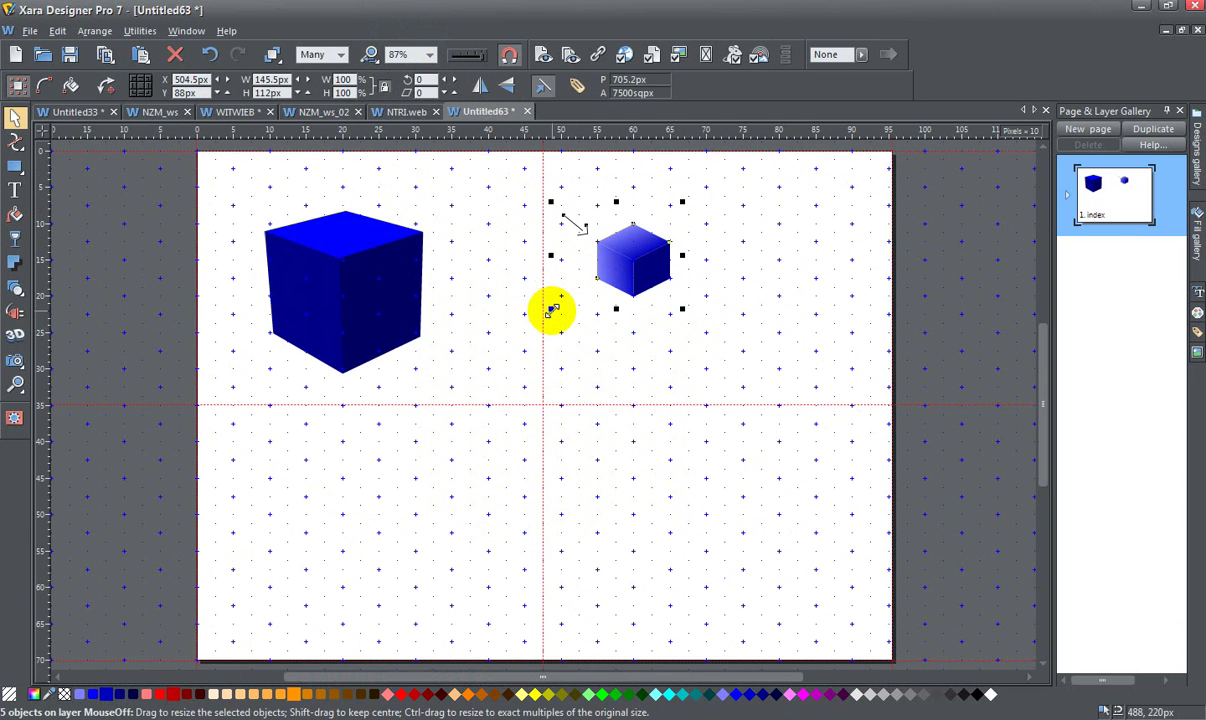
{"action": "left_click_drag", "start_coordinate": [552, 311], "coordinate": [579, 299]}
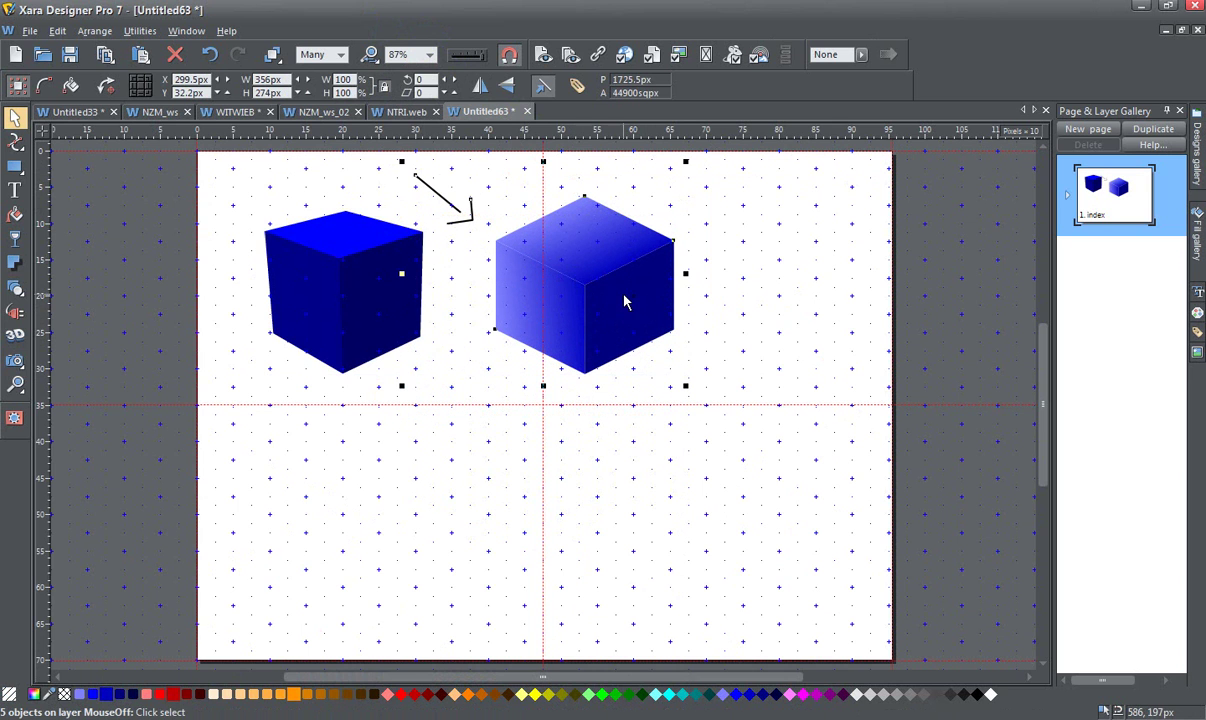
{"action": "left_click", "coordinate": [838, 390]}
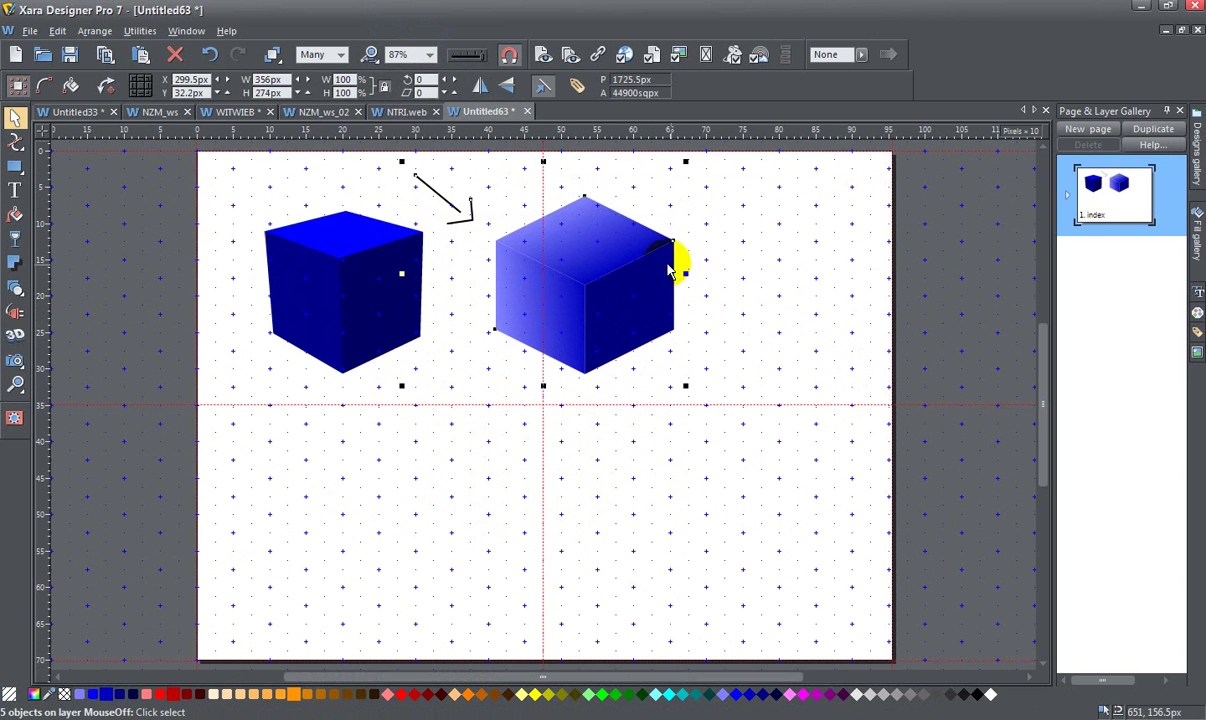
{"action": "left_click", "coordinate": [577, 305]}
{"action": "left_click", "coordinate": [383, 305]}
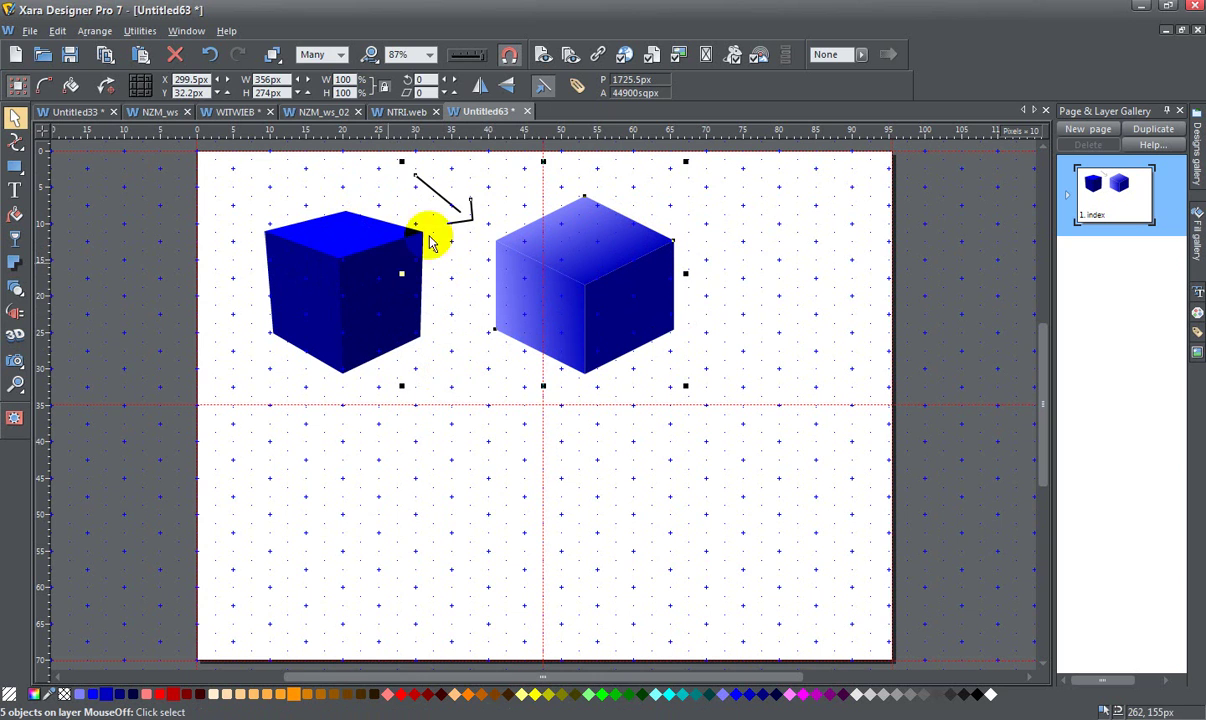
{"action": "left_click", "coordinate": [1005, 430]}
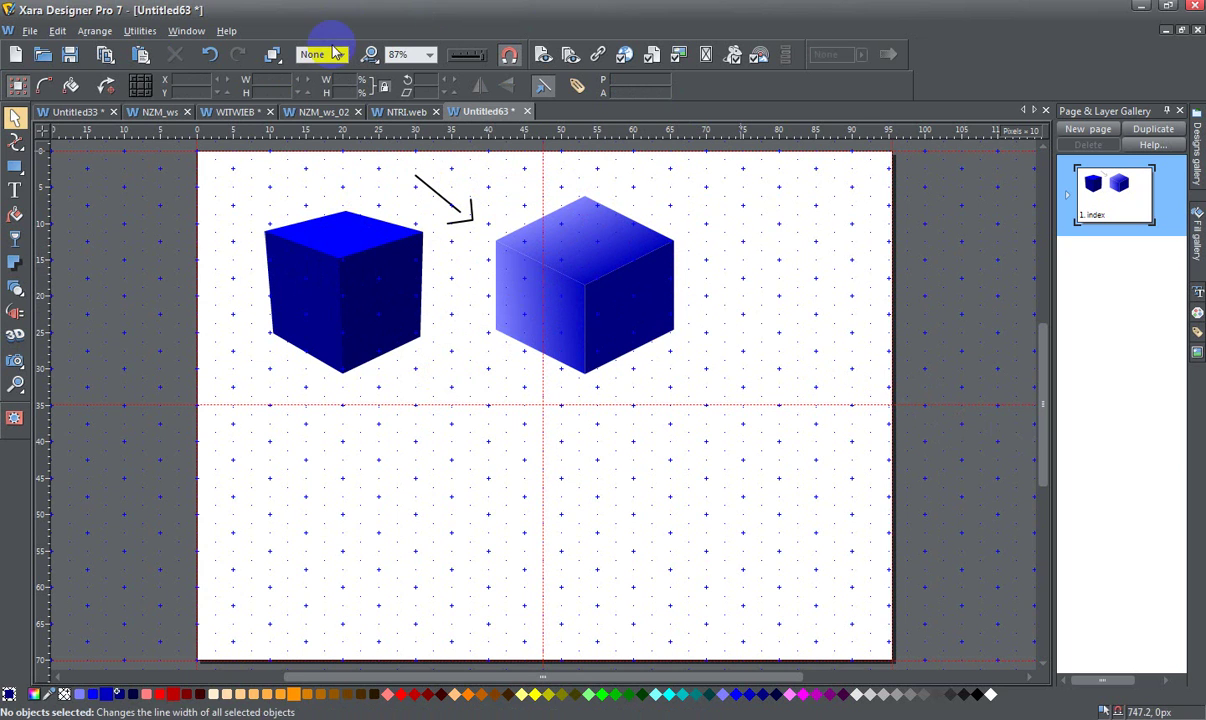
Turn off Show Grid in the Window menu to hide the isometric grid.
{"action": "left_click", "coordinate": [186, 31]}
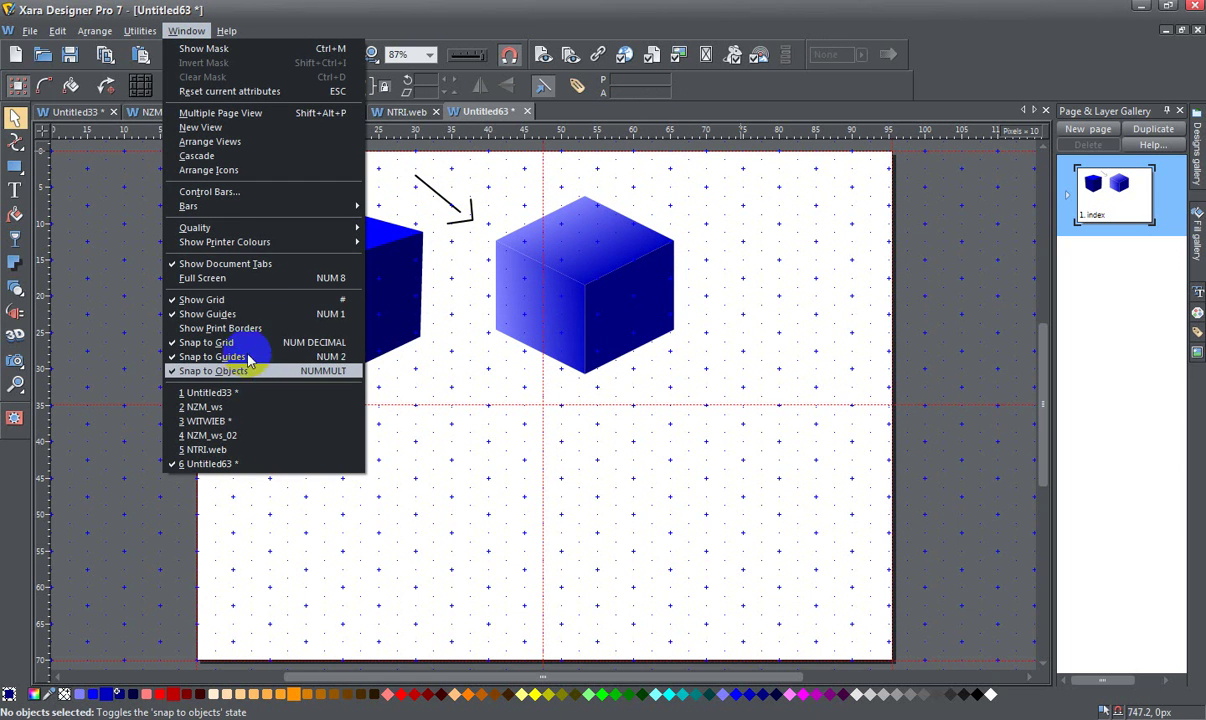
{"action": "left_click", "coordinate": [240, 300]}
{"action": "left_click", "coordinate": [1196, 240]}
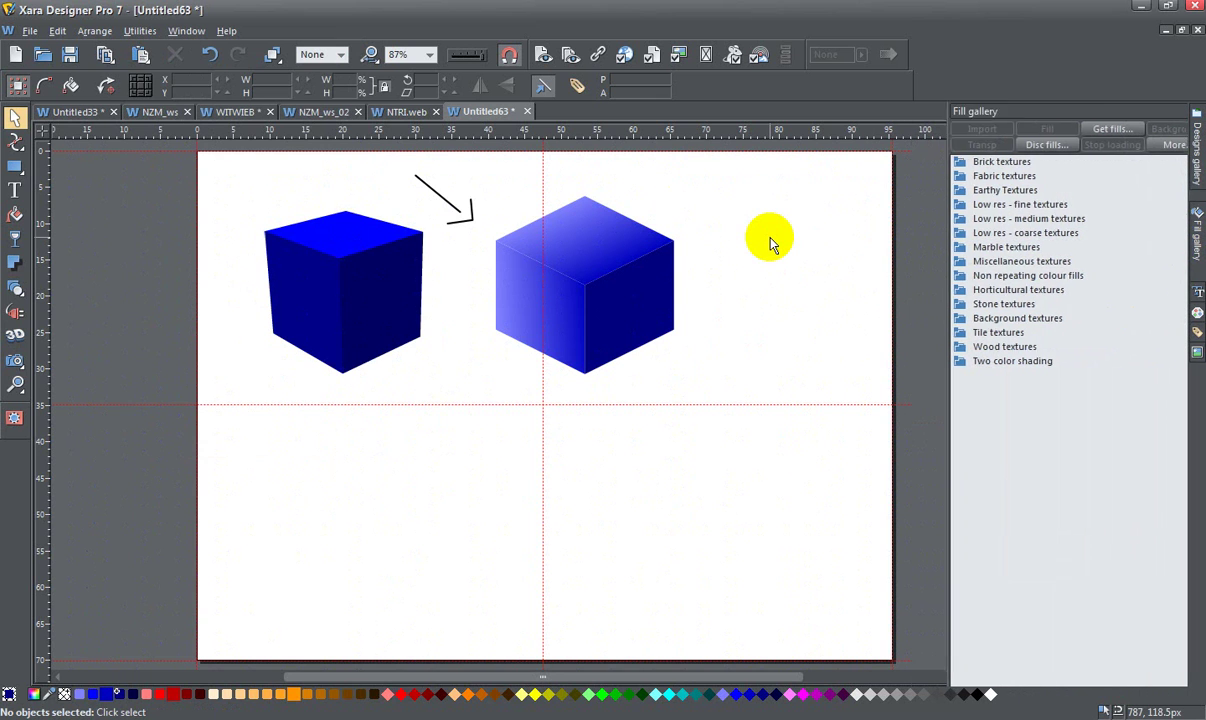